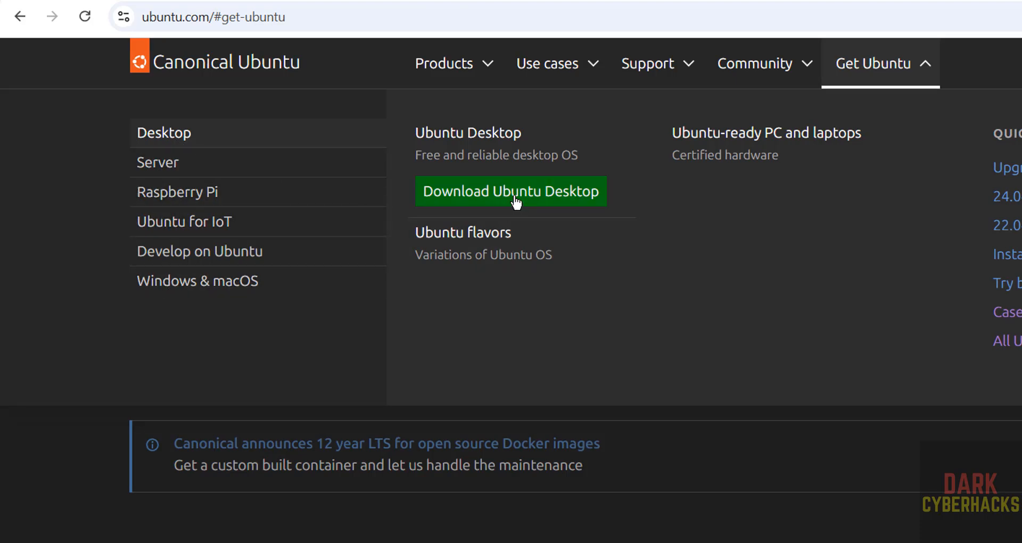
- Go to the Ubuntu Desktop download page and start downloading Ubuntu 24.04.1 LTS
left_click(483, 197)
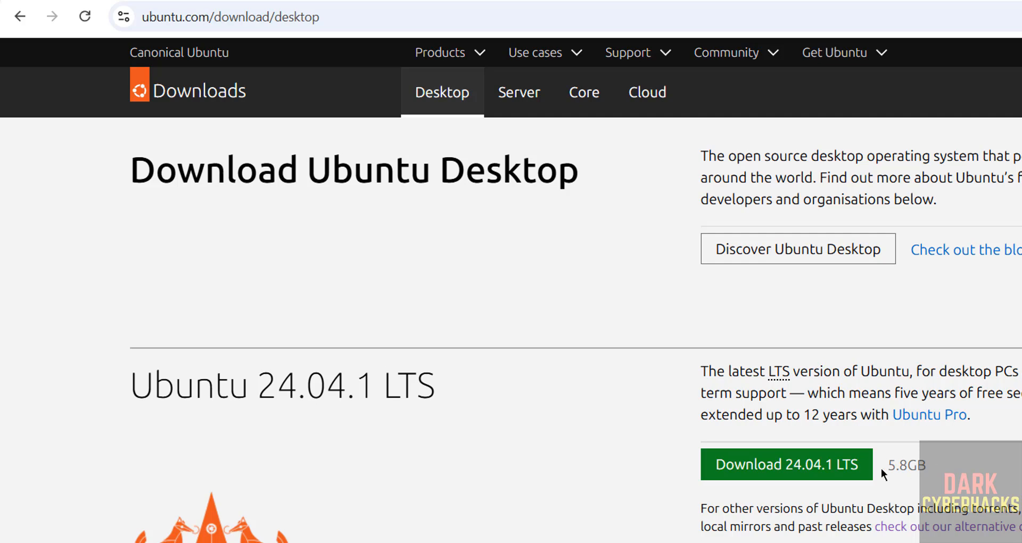
left_click(753, 464)
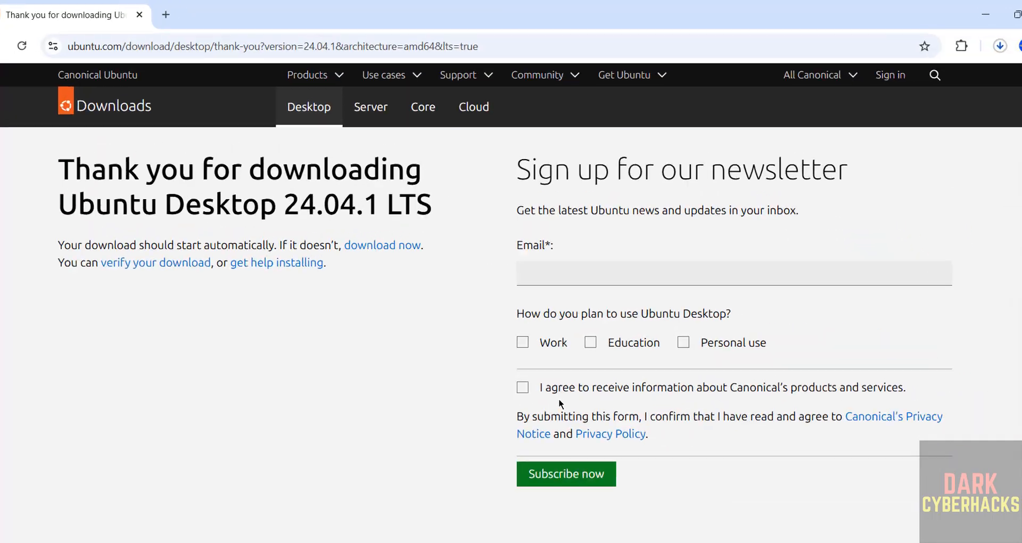
- Cancel the Ubuntu ISO download, remove it from Chrome's download history, and launch VirtualBox
key("ctrl+j")
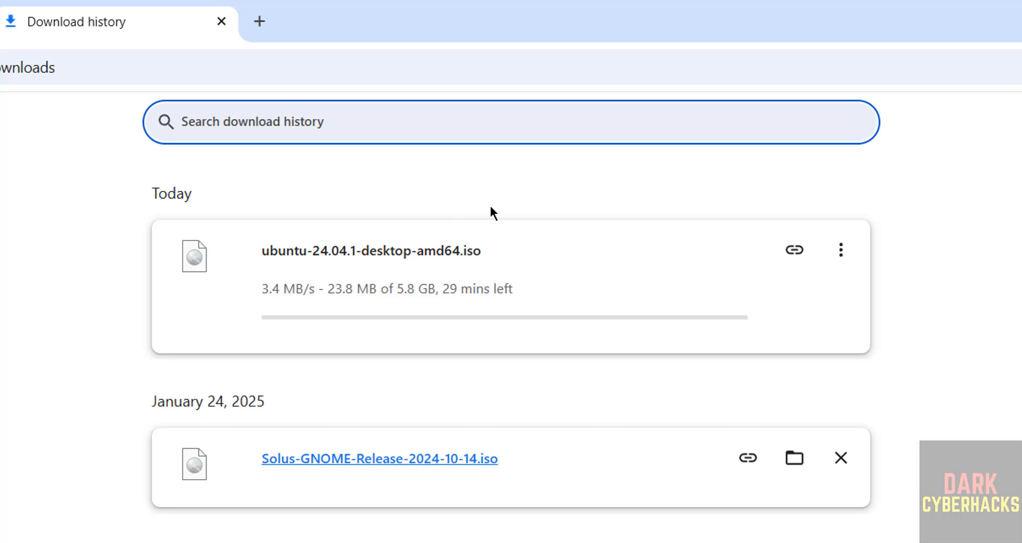
left_click(841, 250)
left_click(764, 299)
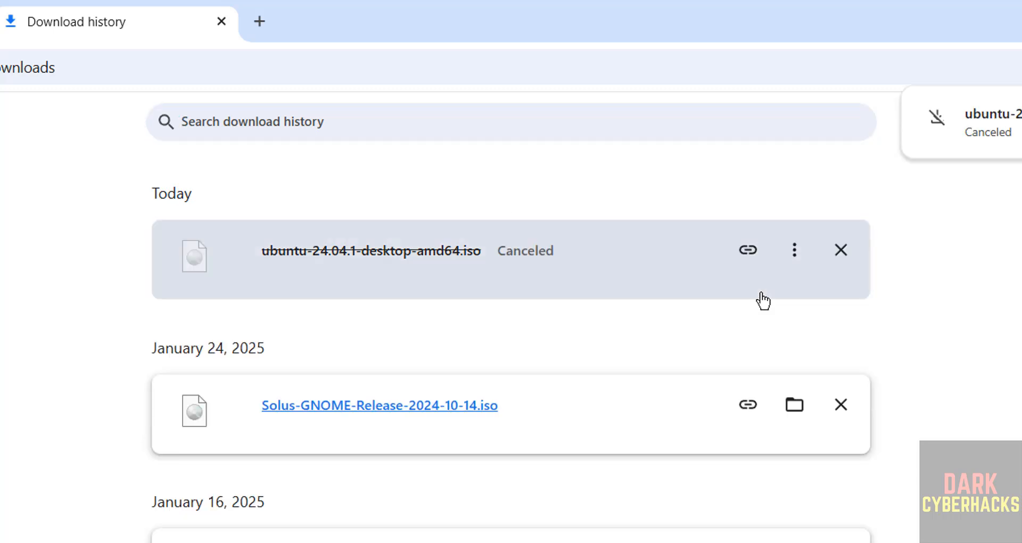
left_click(840, 251)
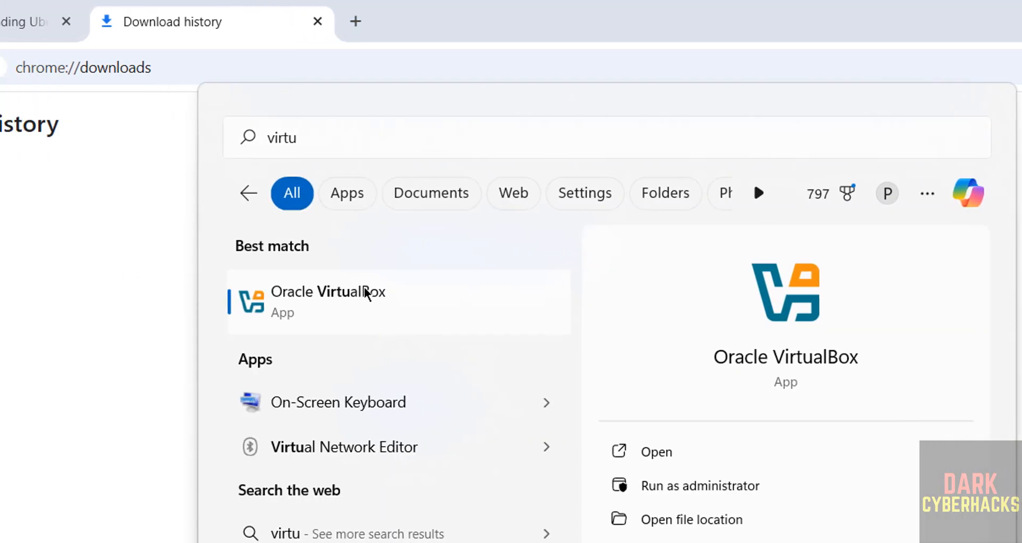
left_click(270, 290)
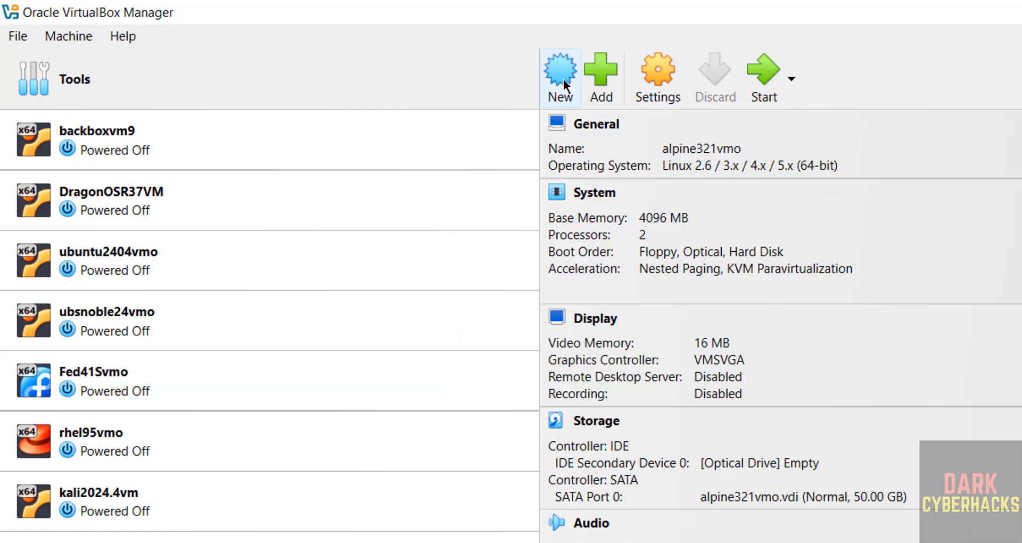
left_click(83, 36)
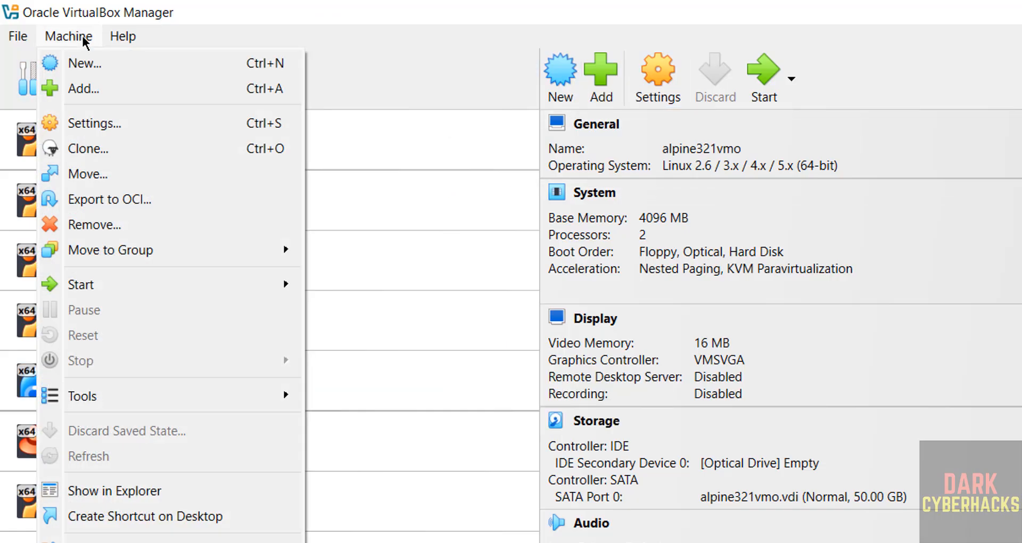
- Start a new virtual machine named ub2404dvmo
left_click(86, 64)
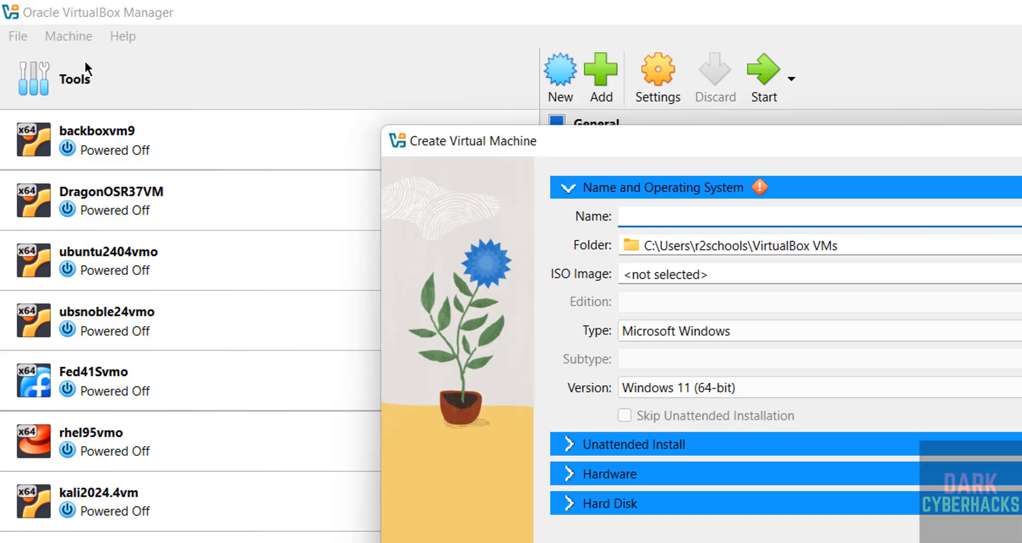
type("ub")
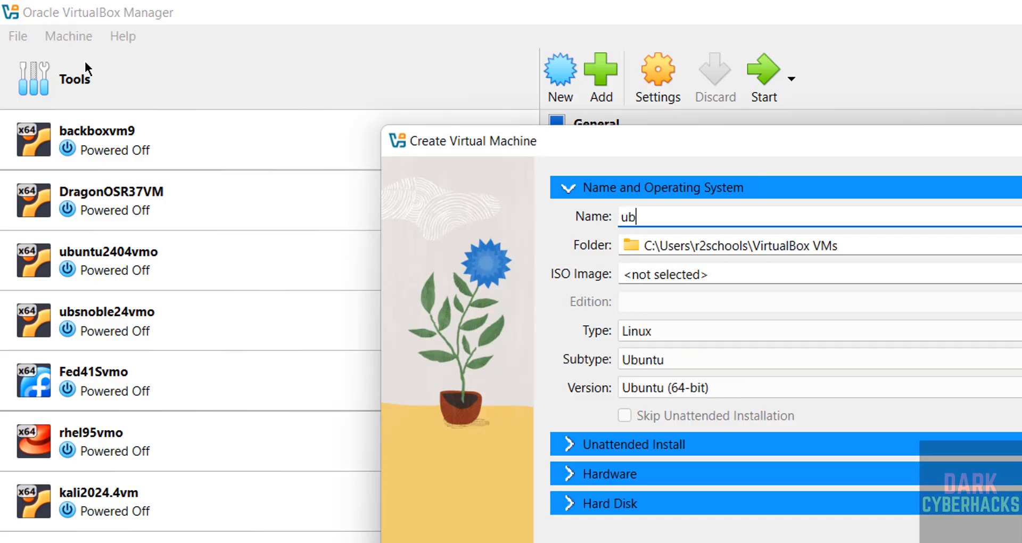
type("2404dvmo")
key("ctrl+a")
key("ctrl+c")
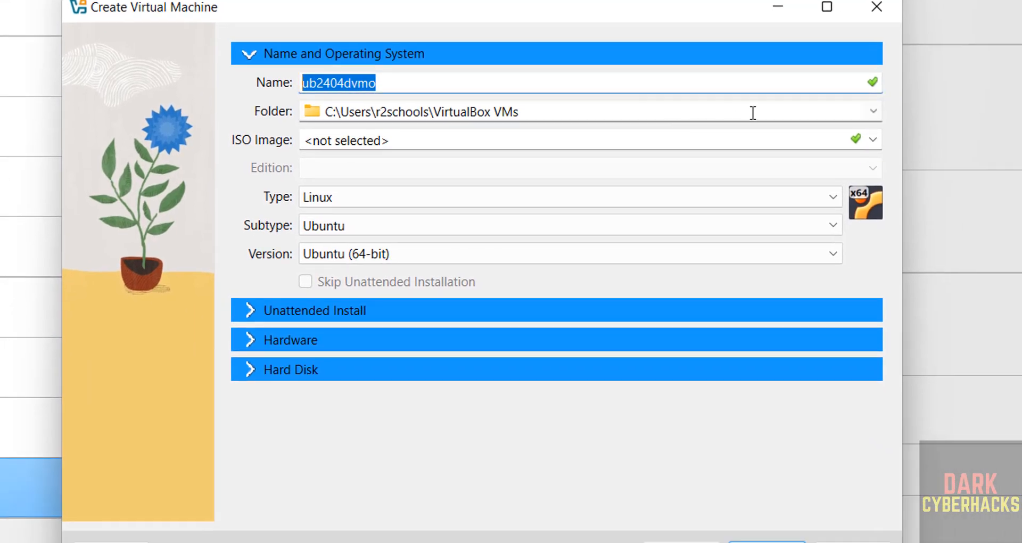
- Store the machine in a new folder E:\VMS\ub2404dvmo
left_click(873, 112)
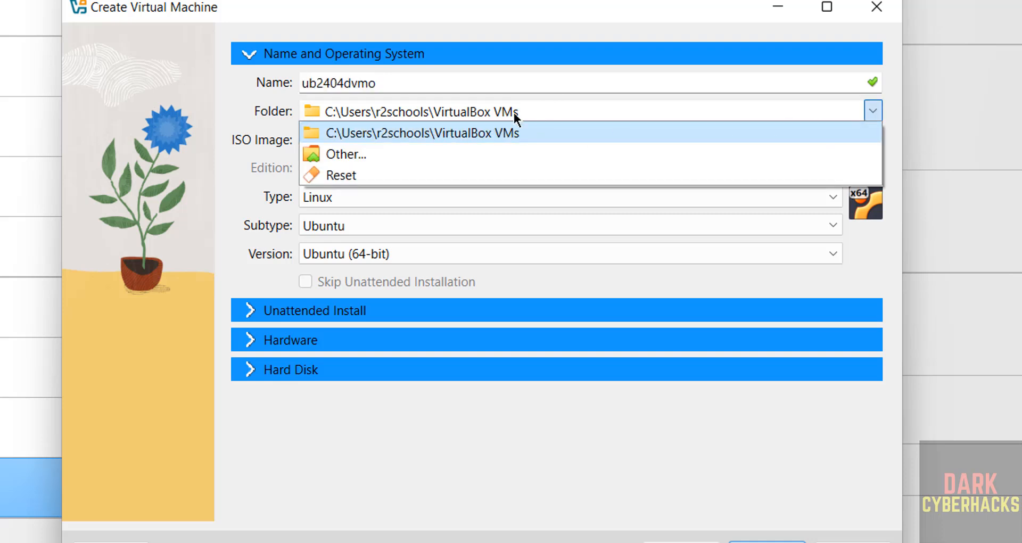
left_click(389, 155)
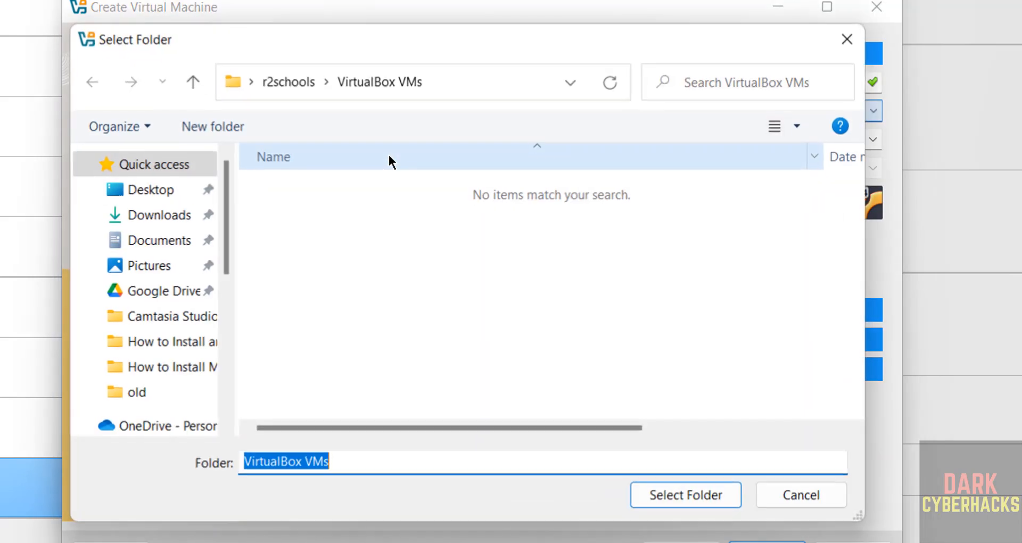
left_click(228, 331)
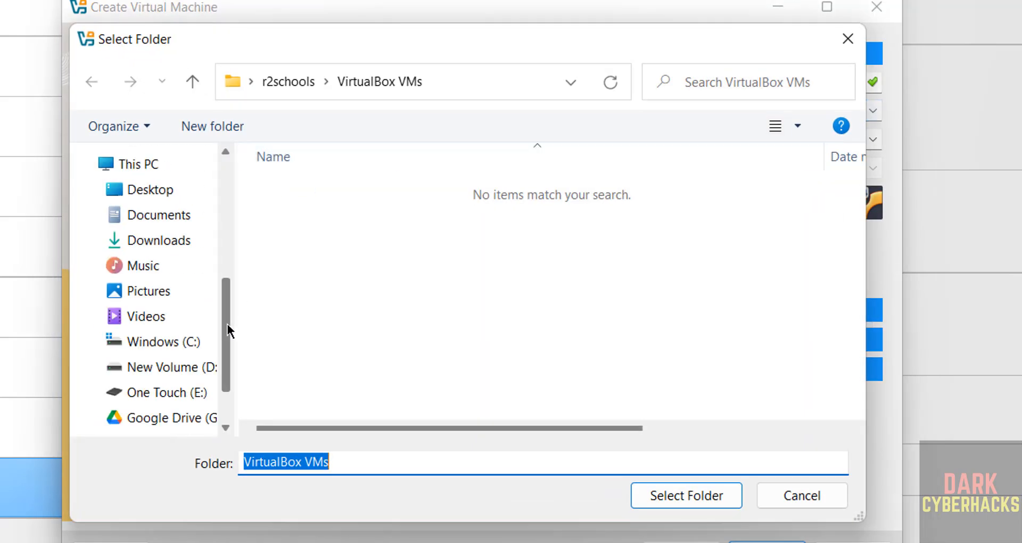
left_click(181, 393)
double_click(295, 286)
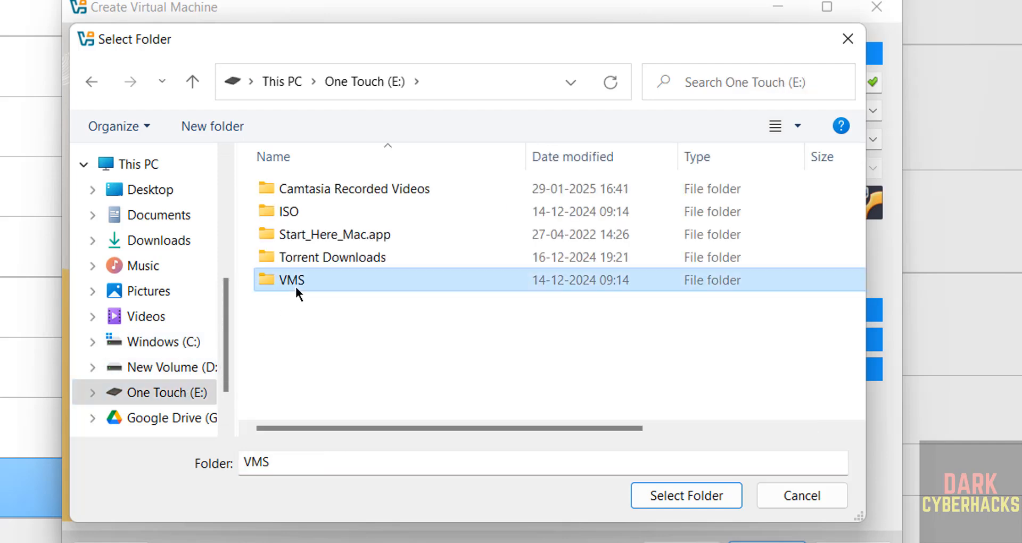
left_click(236, 128)
key("ctrl+v")
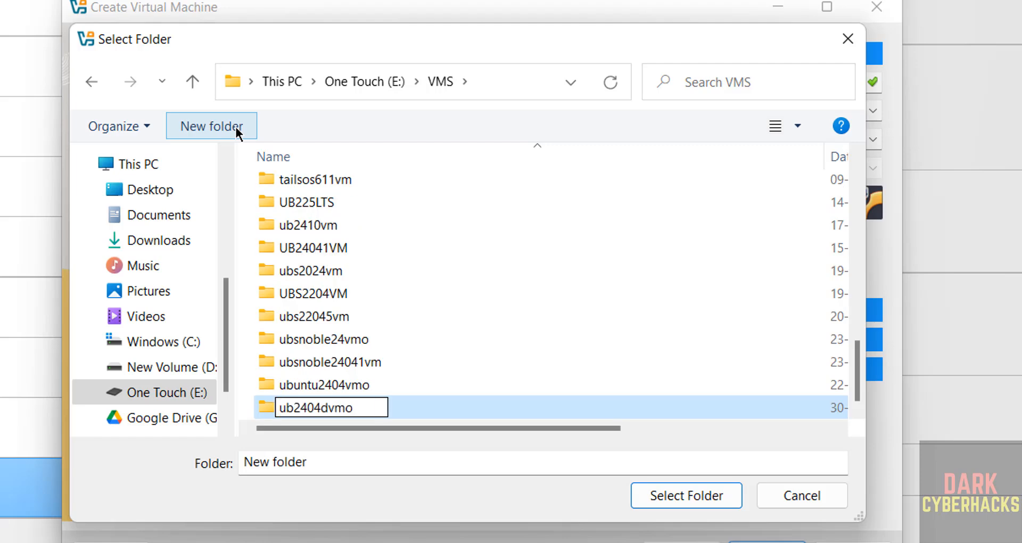
key("Return")
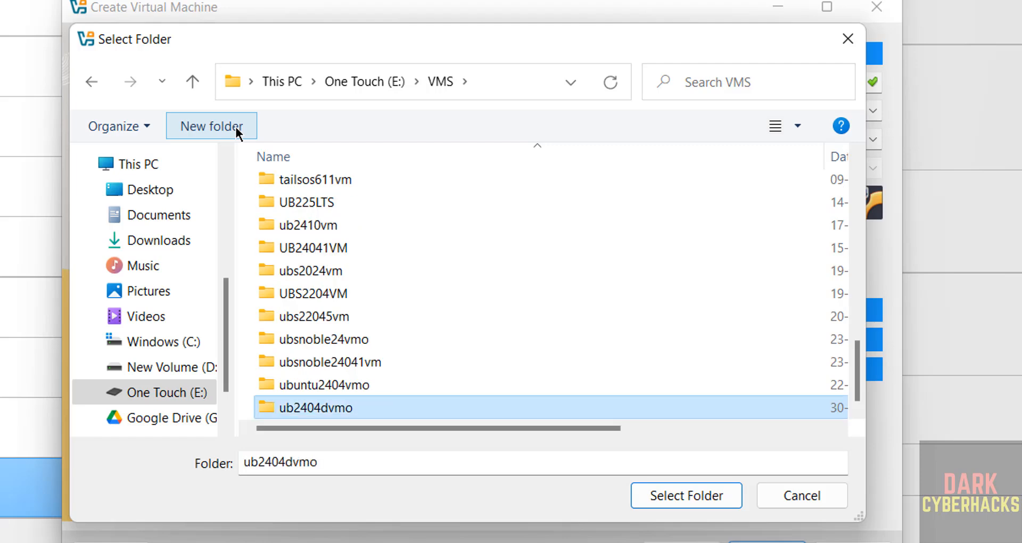
left_click(669, 498)
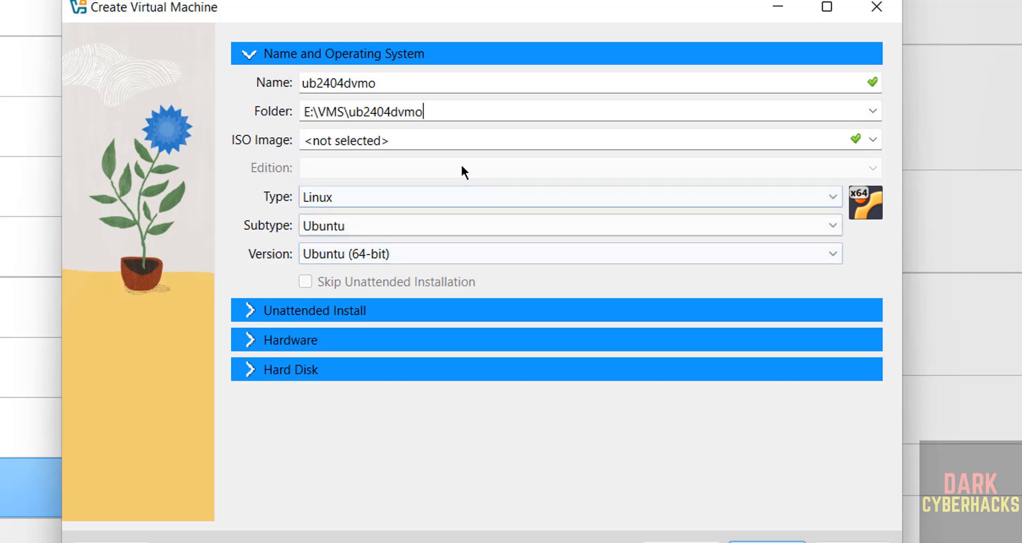
- Attach E:\ISO\ubuntu-24.04.1-desktop-amd64.iso and tick Skip Unattended Installation
left_click(867, 140)
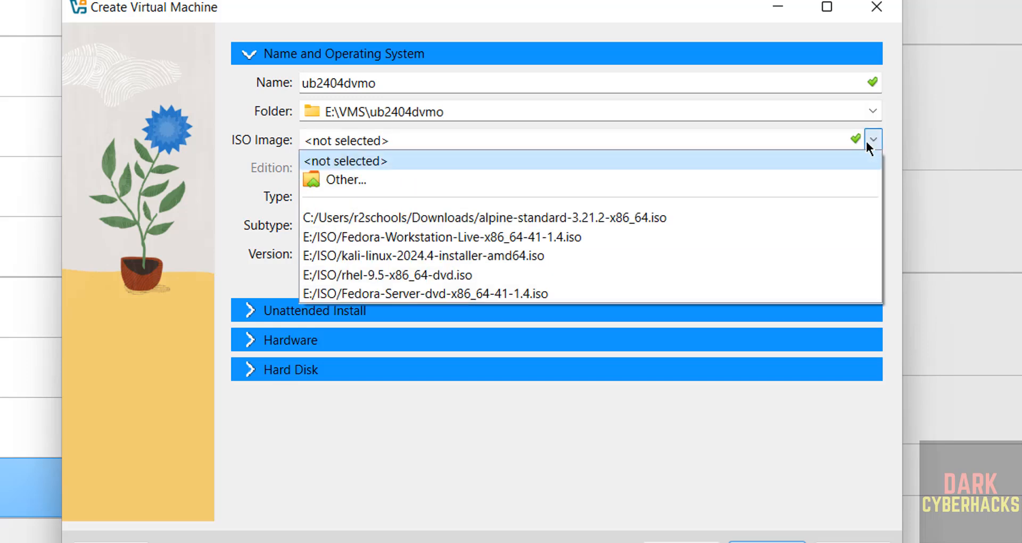
left_click(439, 180)
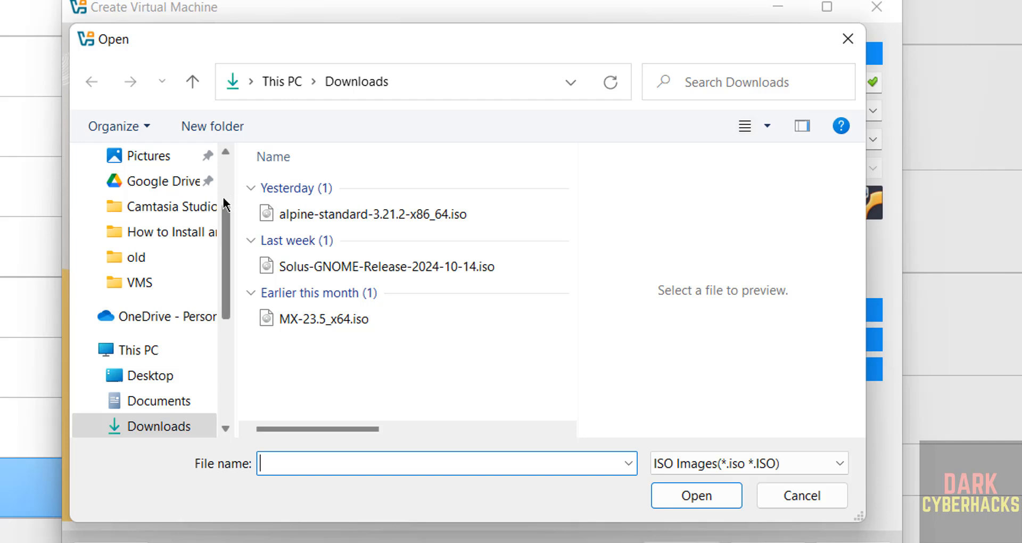
scroll(210, 351, "down", 4)
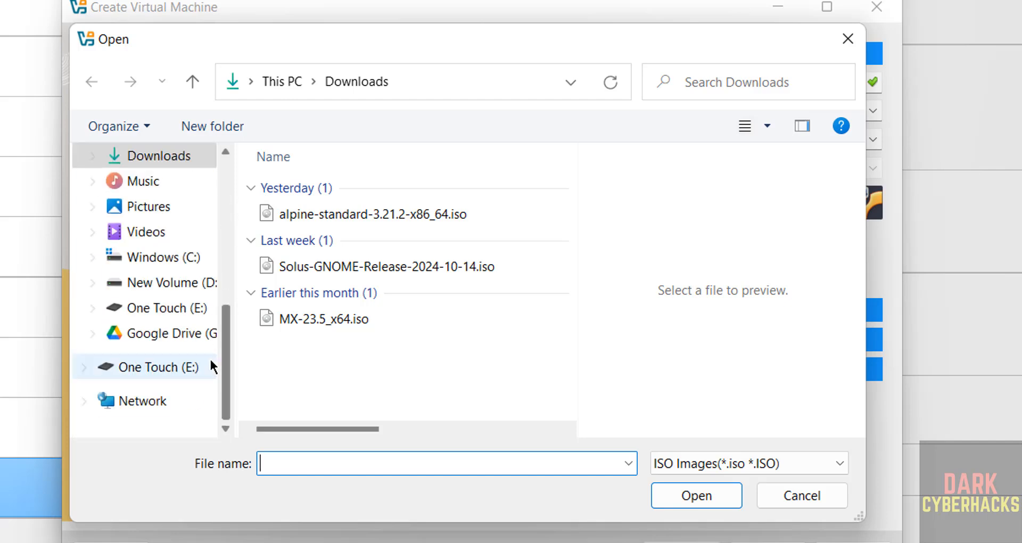
left_click(211, 361)
left_click(304, 346)
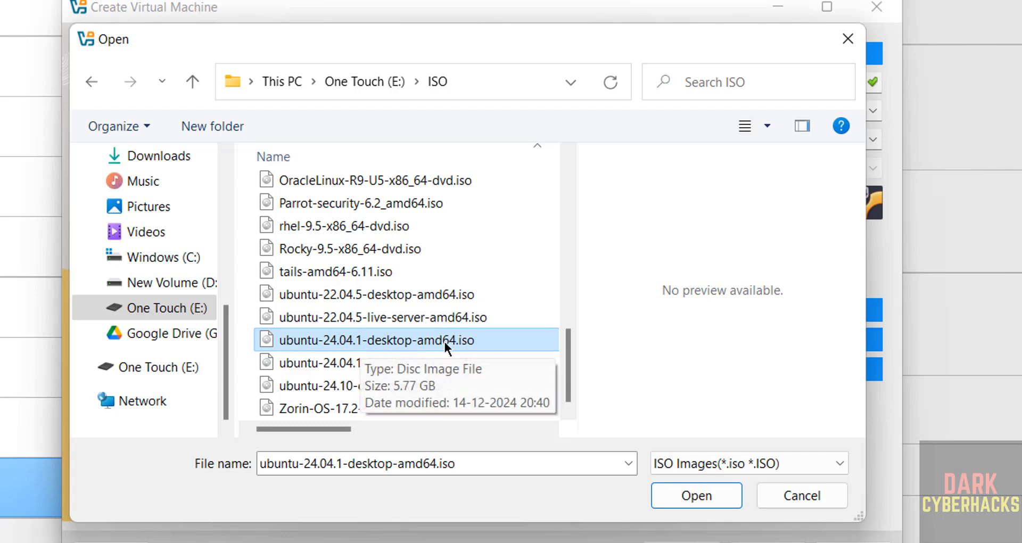
left_click(697, 496)
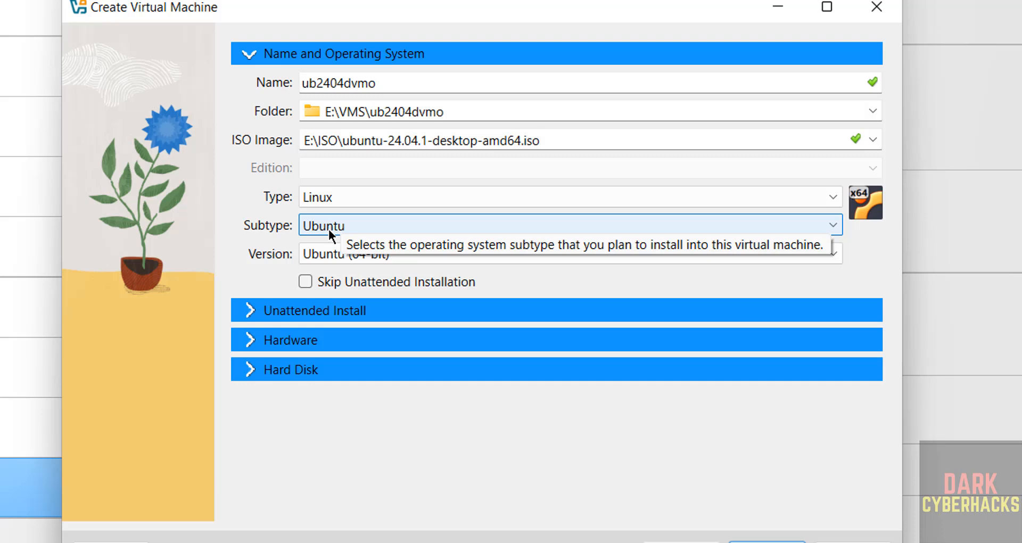
left_click(305, 279)
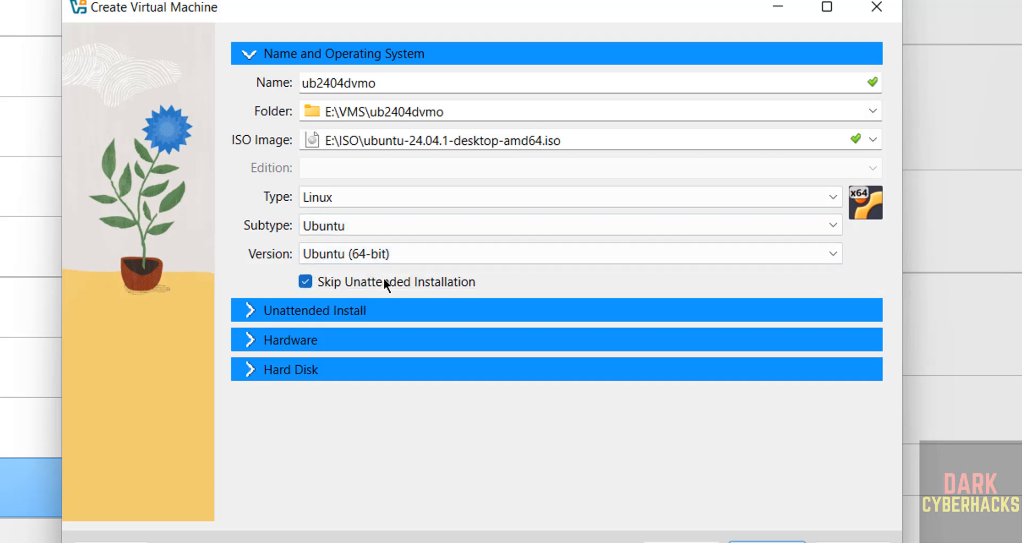
- Give the VM 4096 MB base memory and 2 processors
left_click(262, 341)
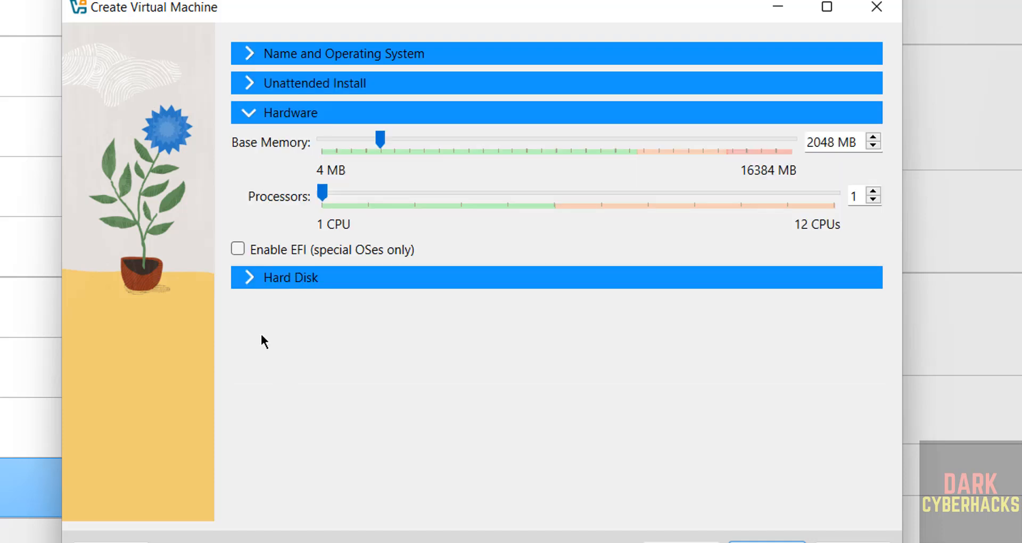
double_click(820, 147)
type("4096")
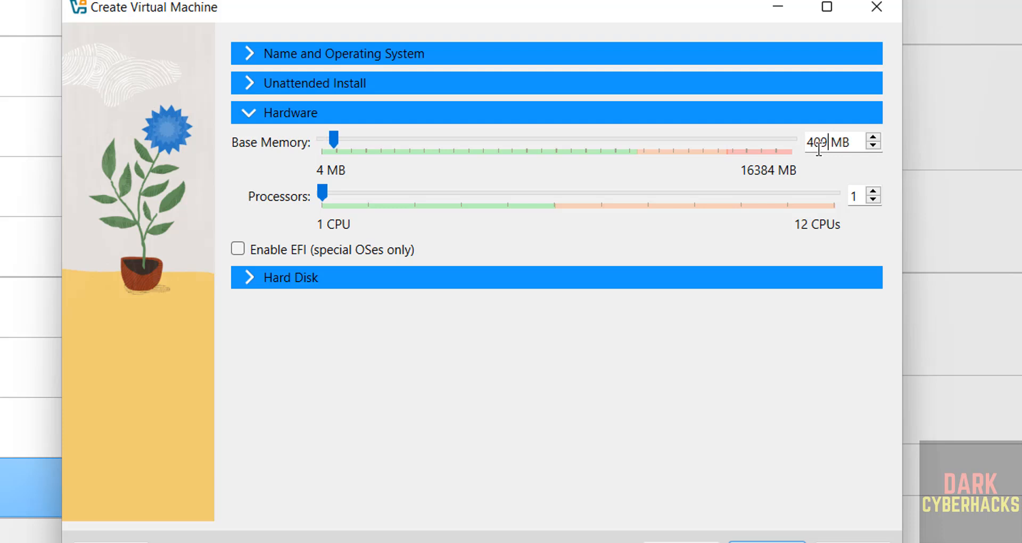
key("Tab")
type("2")
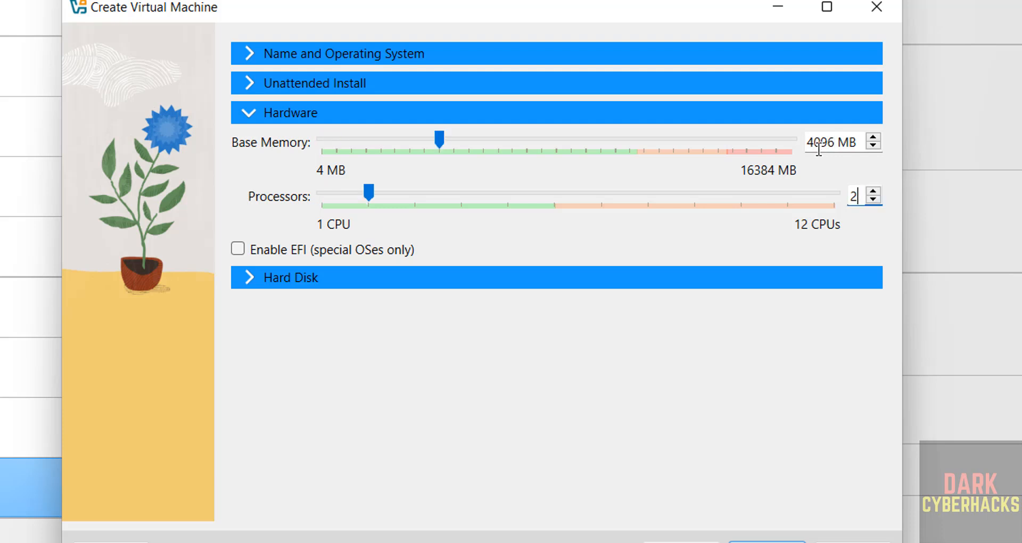
- Set the virtual hard disk to 100 GB and finish creating the VM
left_click(632, 282)
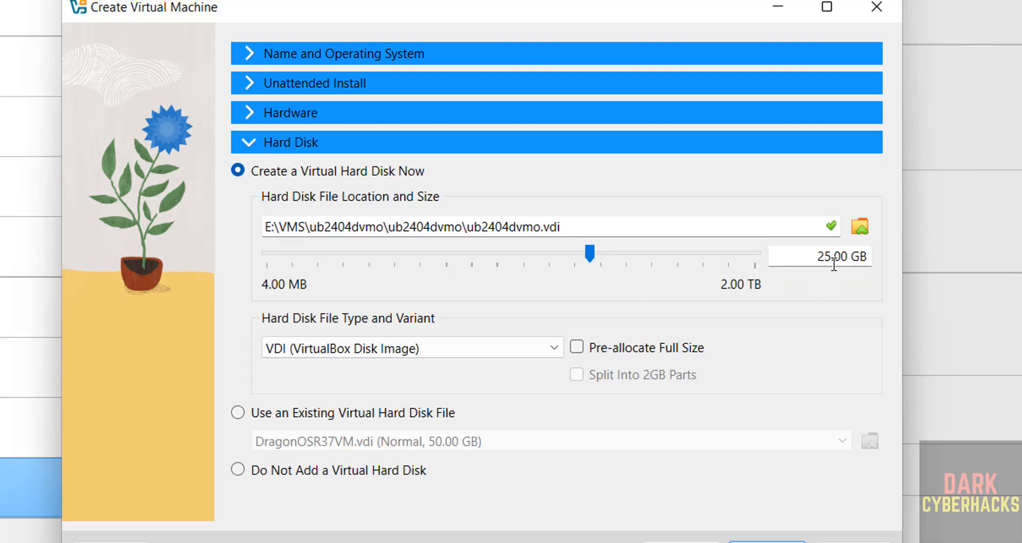
double_click(820, 257)
type("100")
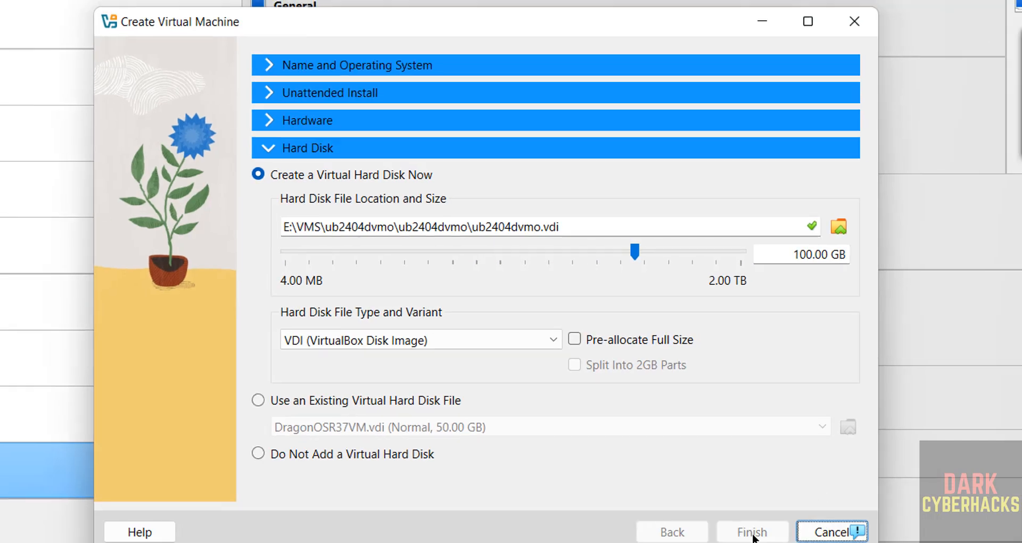
left_click(767, 542)
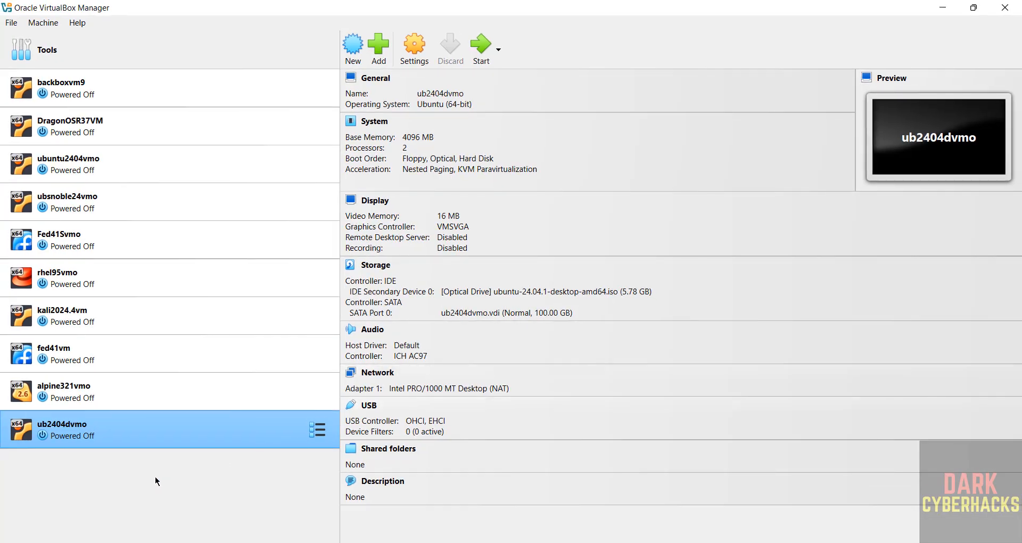
- Review the ub2404dvmo settings without changes, then start the VM to the GRUB menu
right_click(84, 420)
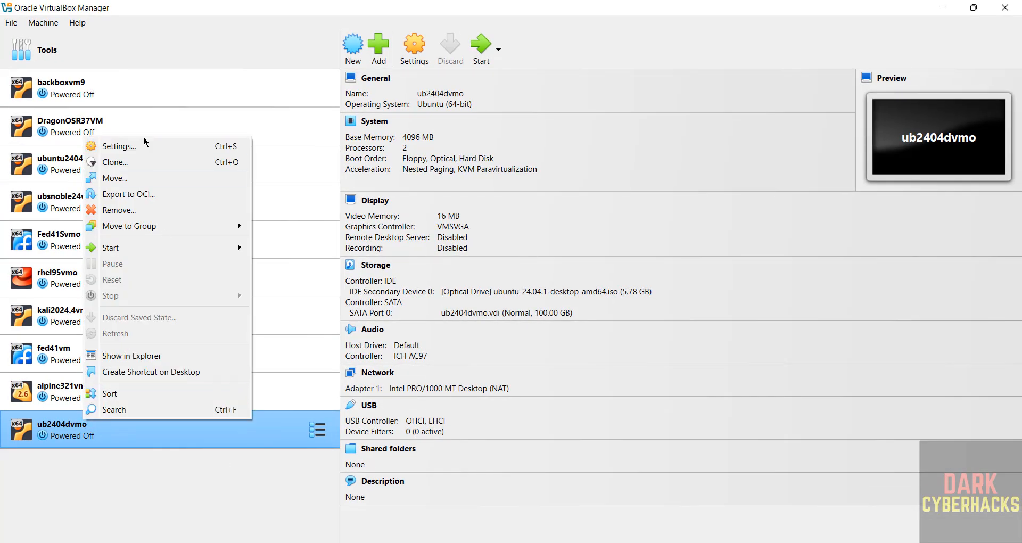
left_click(48, 27)
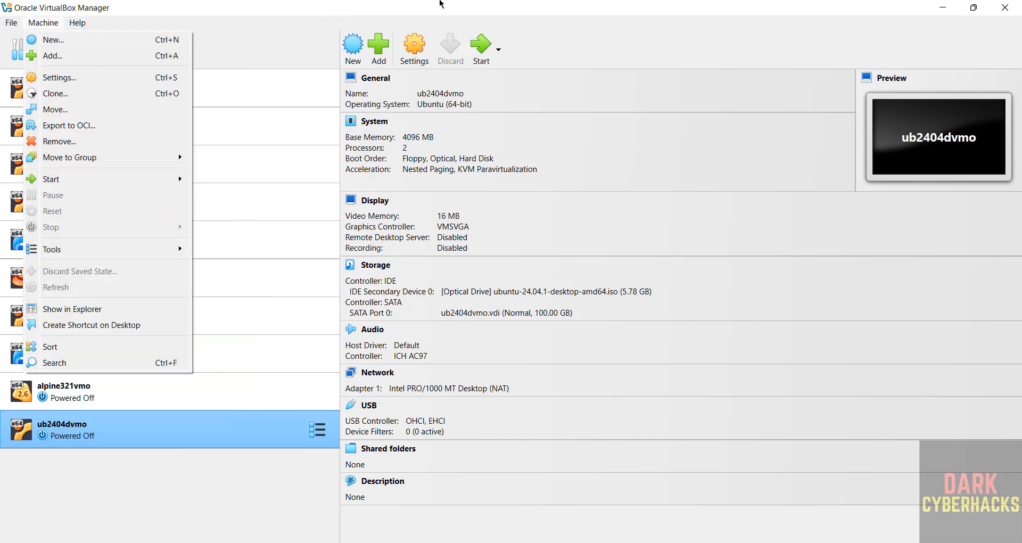
left_click(416, 44)
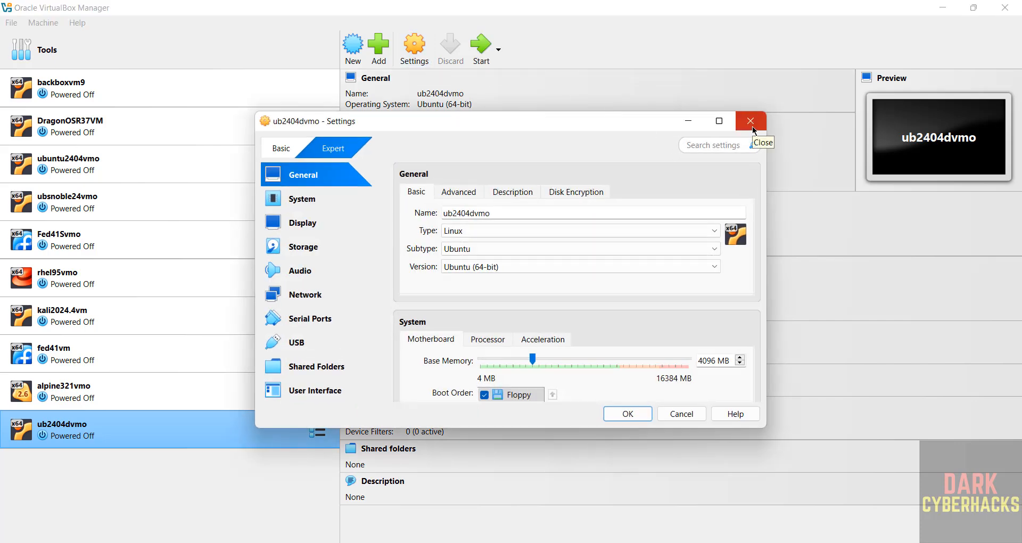
left_click(752, 126)
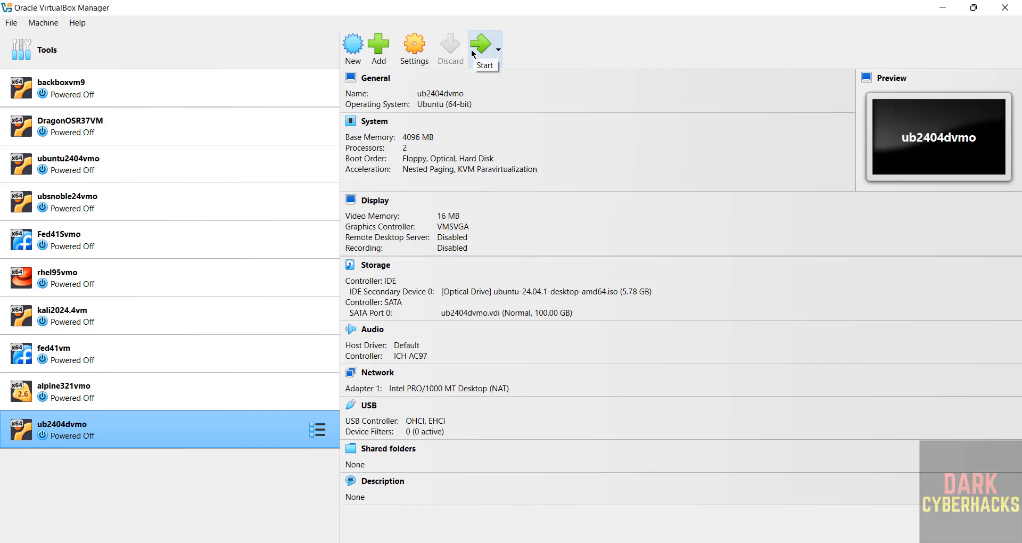
left_click(472, 53)
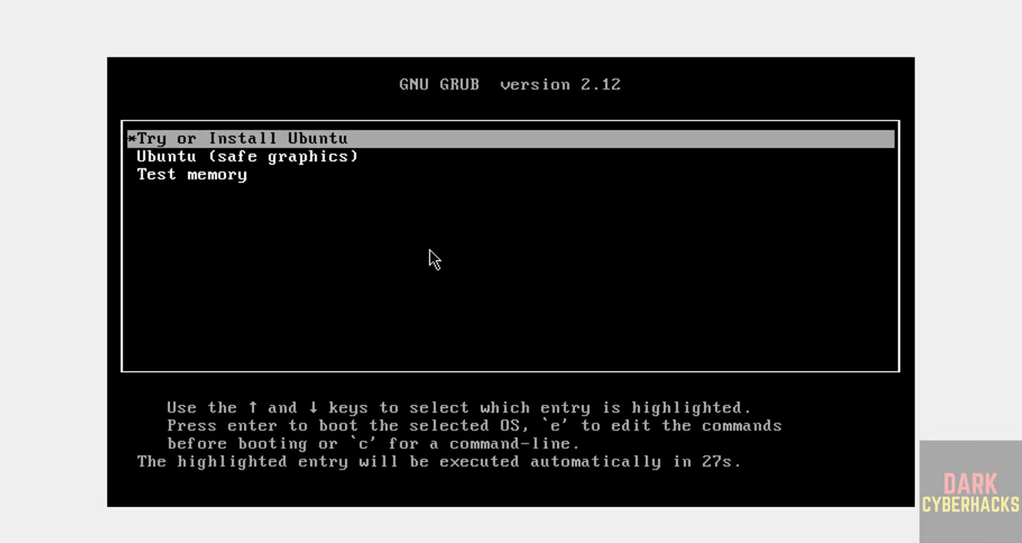
- Boot the 'Try or Install Ubuntu' entry from the GRUB 2.12 menu
key("Down")
key("Up")
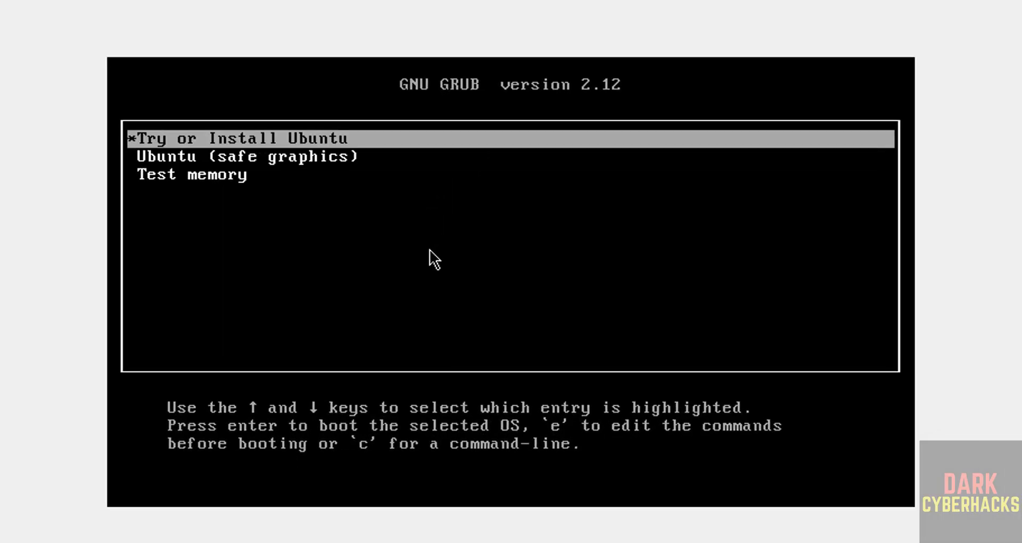
key("Down")
key("Up")
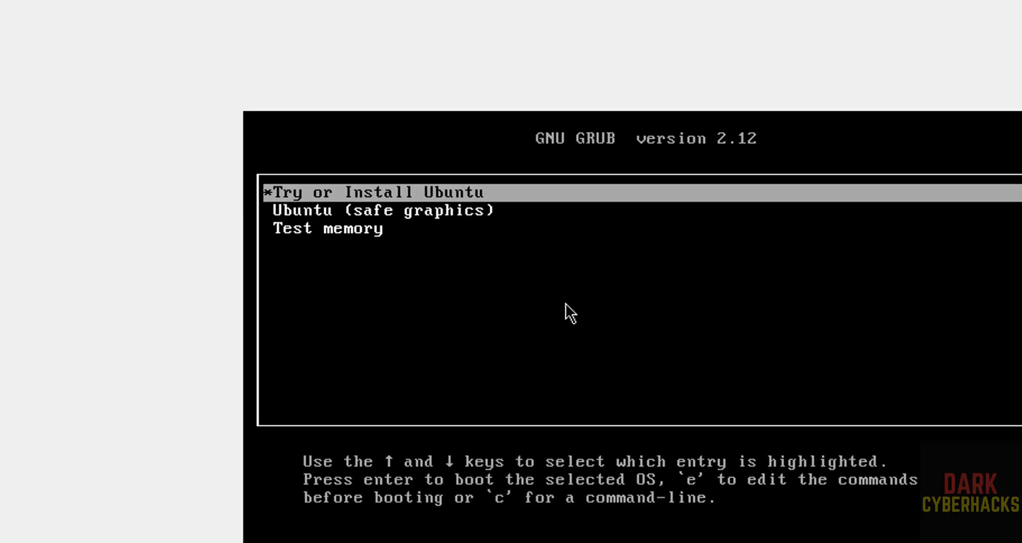
key("Return")
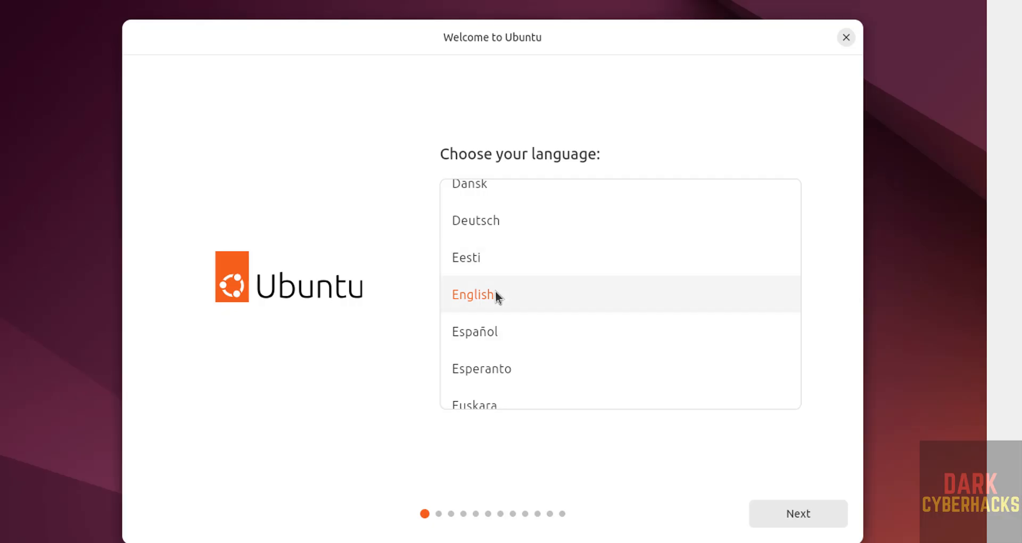
- Keep English, default accessibility, English (US) keyboard and wired connection, and skip the installer update
left_click(806, 520)
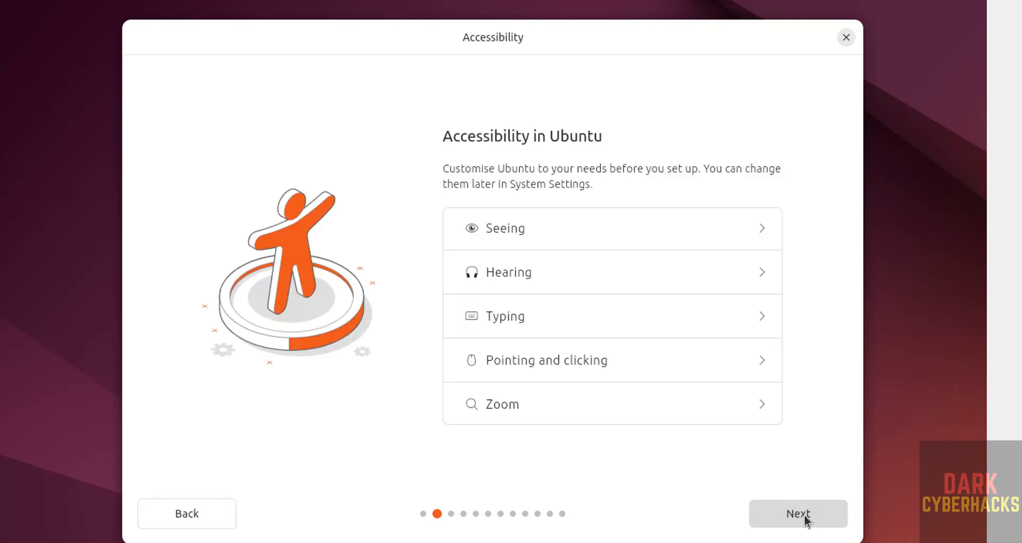
left_click(773, 514)
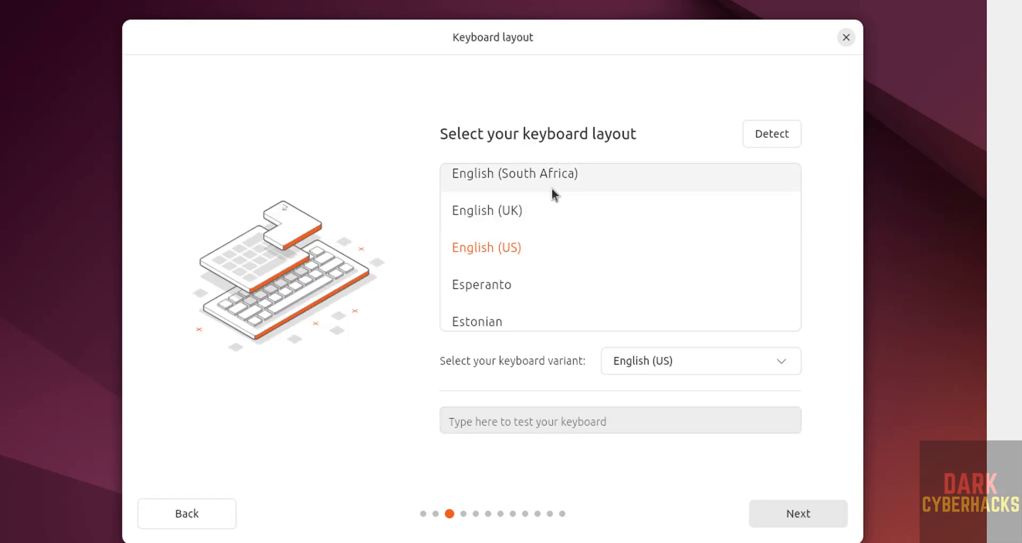
left_click(777, 514)
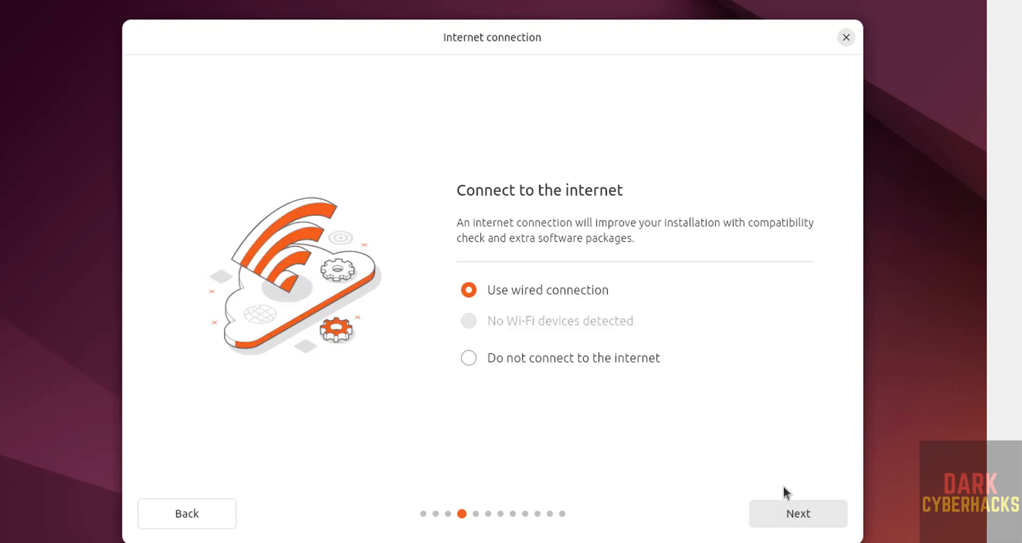
left_click(796, 524)
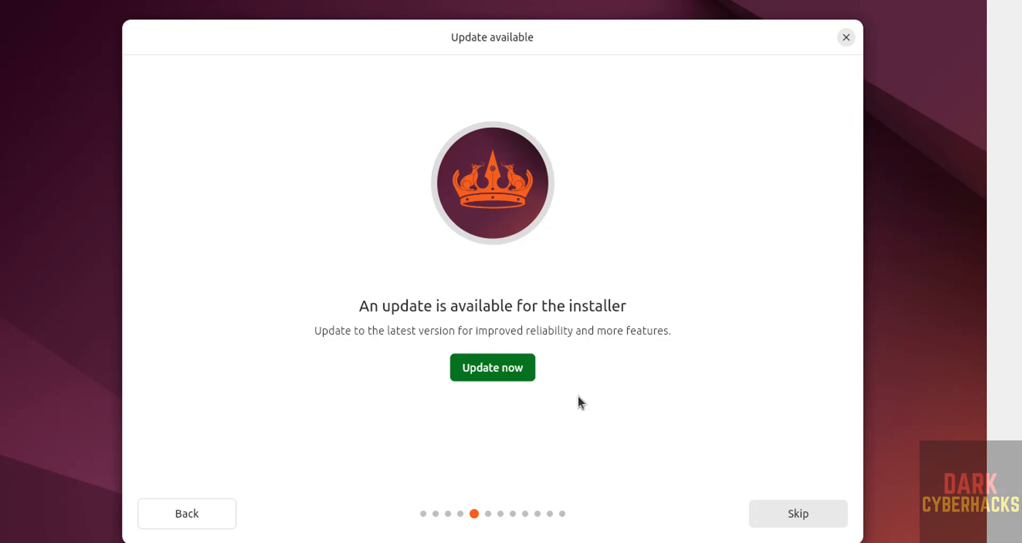
left_click(789, 515)
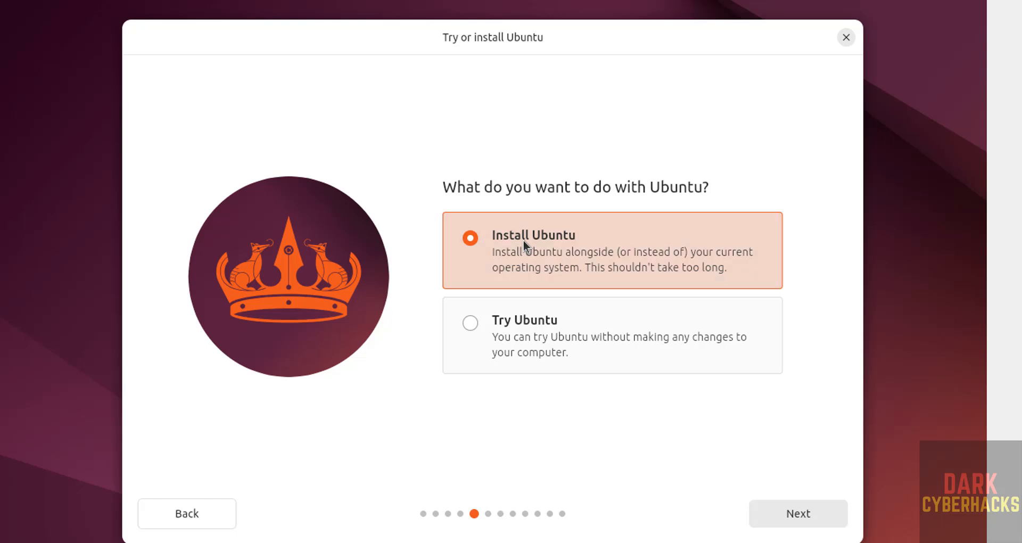
- Choose Install Ubuntu, interactive installation and default apps, without proprietary software
left_click(787, 507)
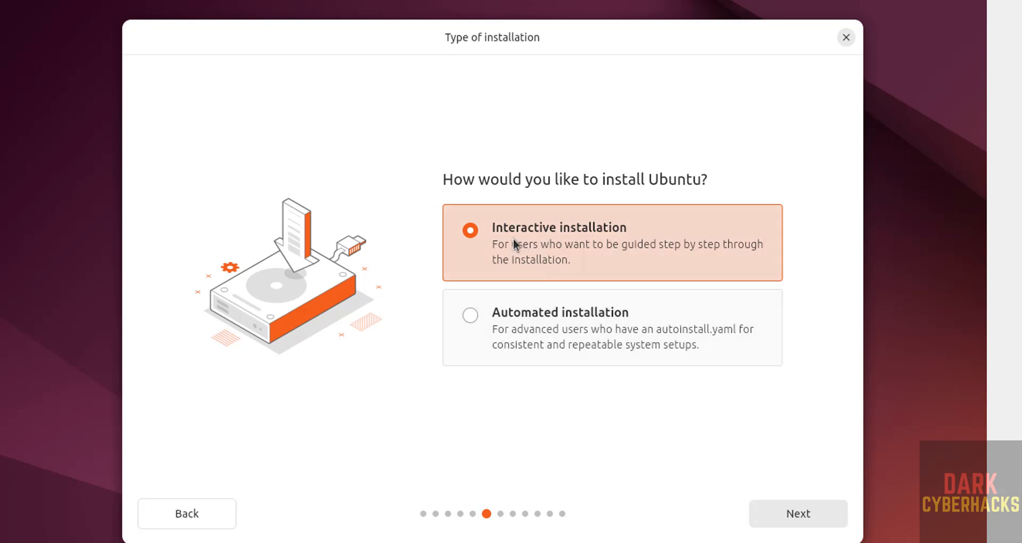
left_click(802, 523)
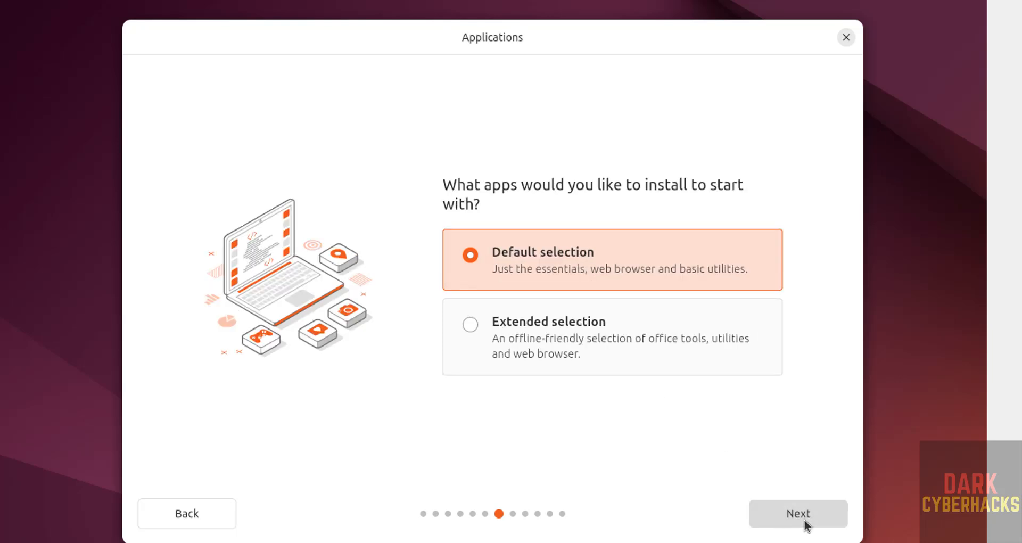
left_click(806, 523)
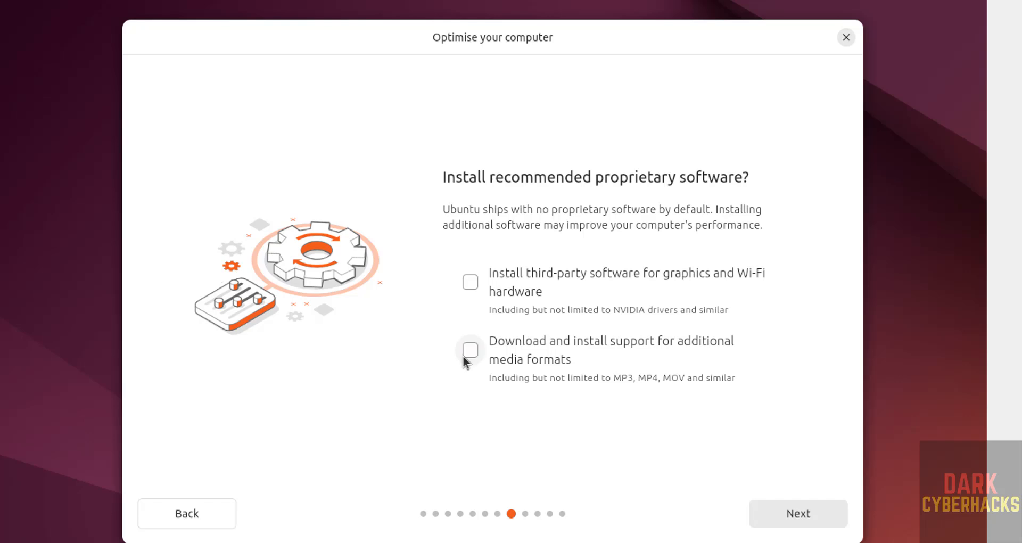
left_click(797, 514)
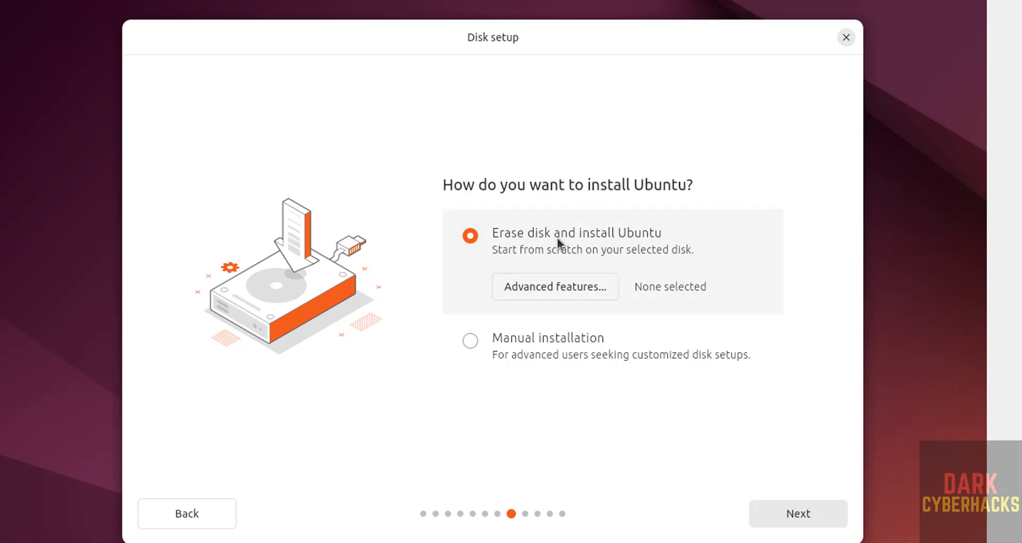
- Confirm Erase disk, enter the account name, and set the computer name to ub2404dvm
left_click(799, 515)
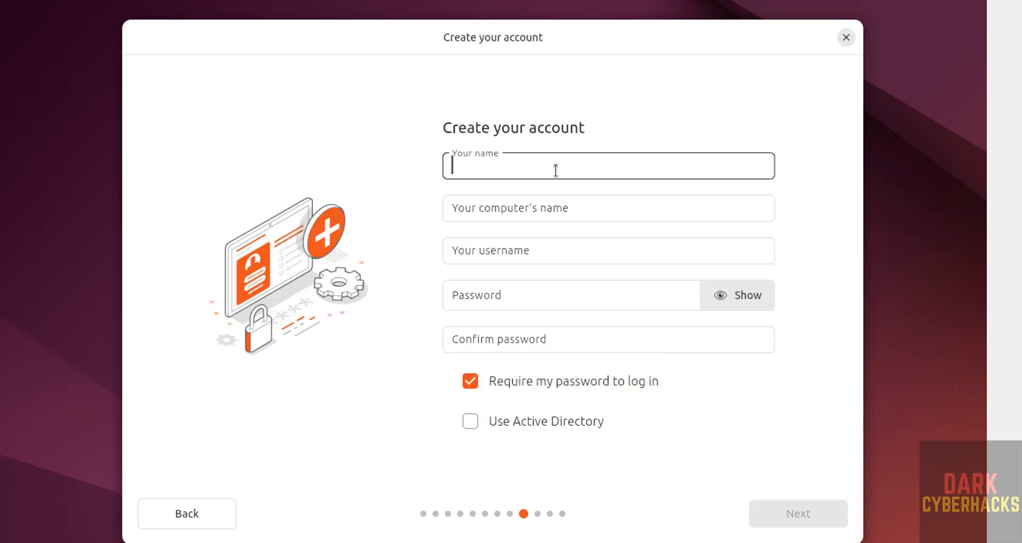
type("r2schools")
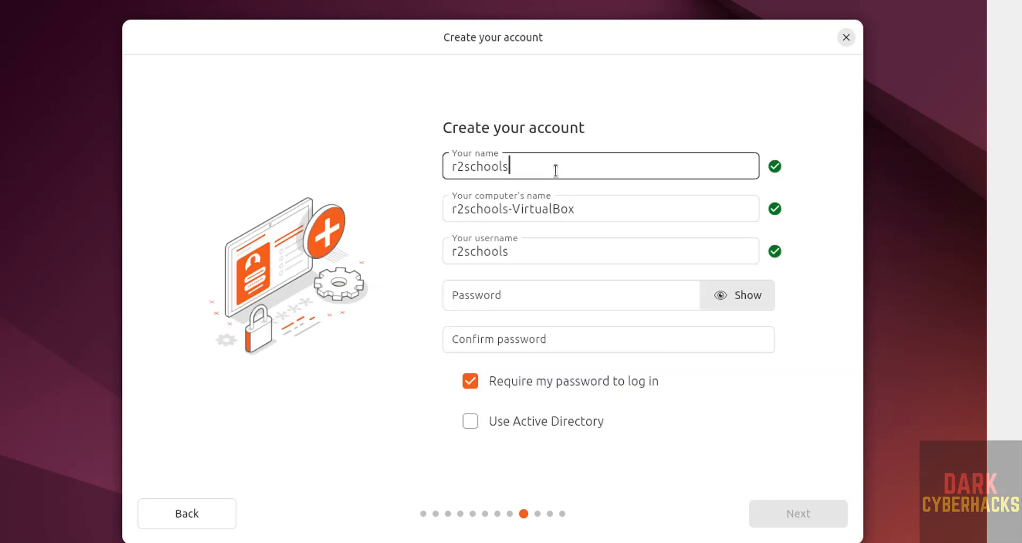
key("Tab")
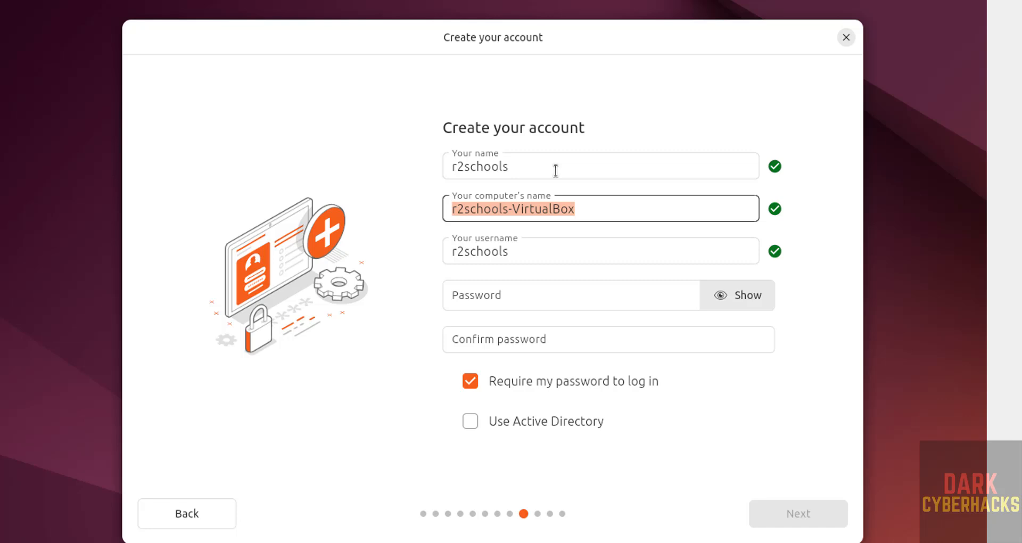
key("shift+Tab")
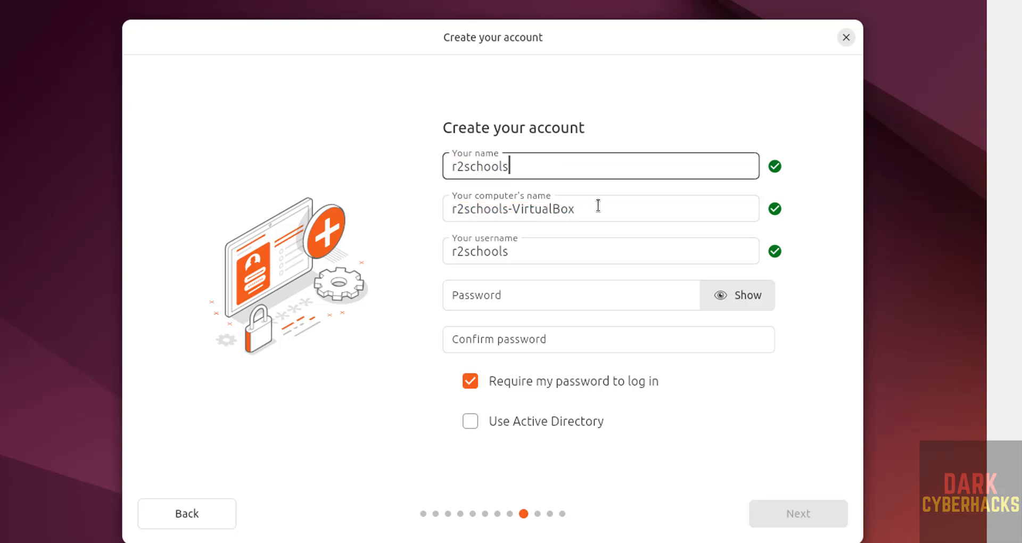
key("Tab")
left_click(598, 205)
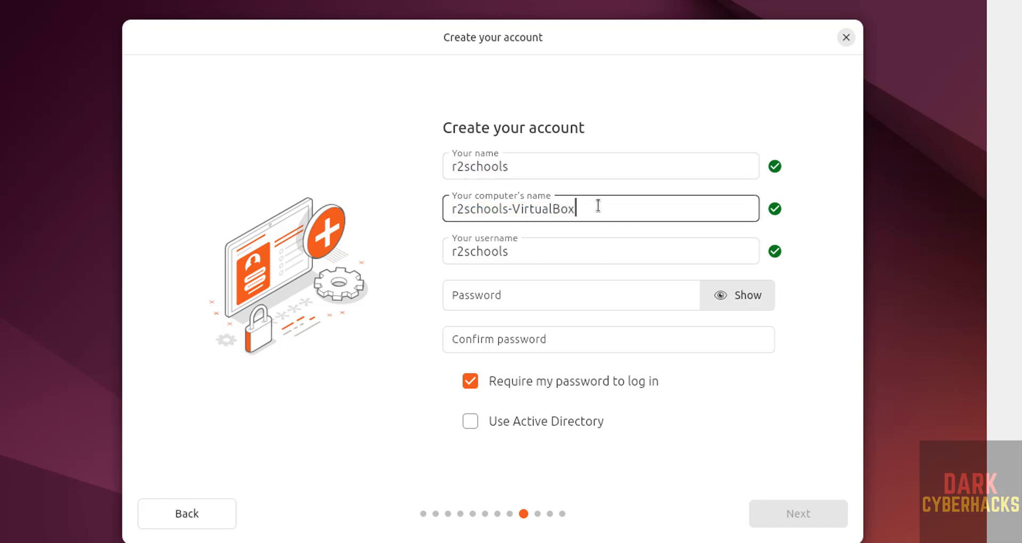
key("ctrl+a")
type("ub2404")
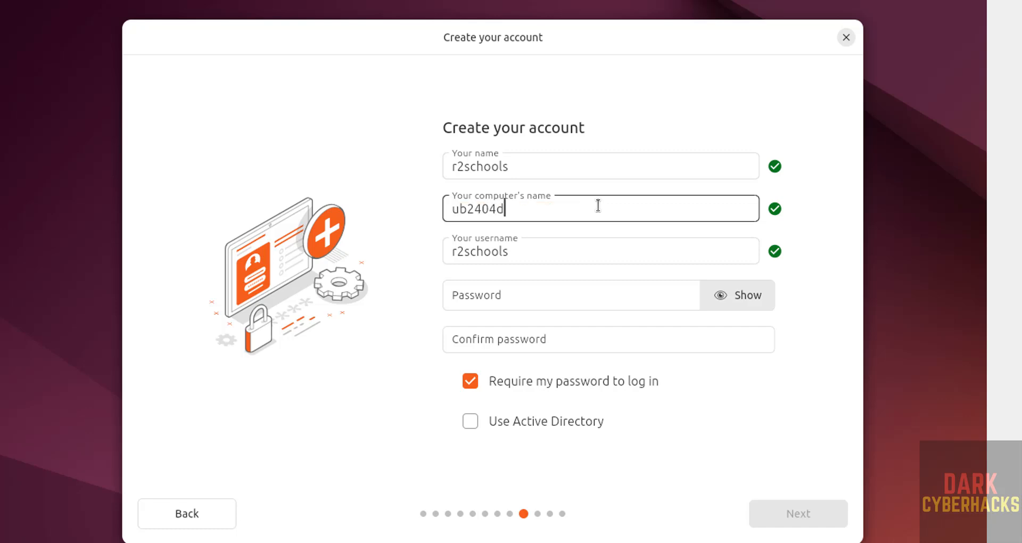
type("dvm")
key("Tab")
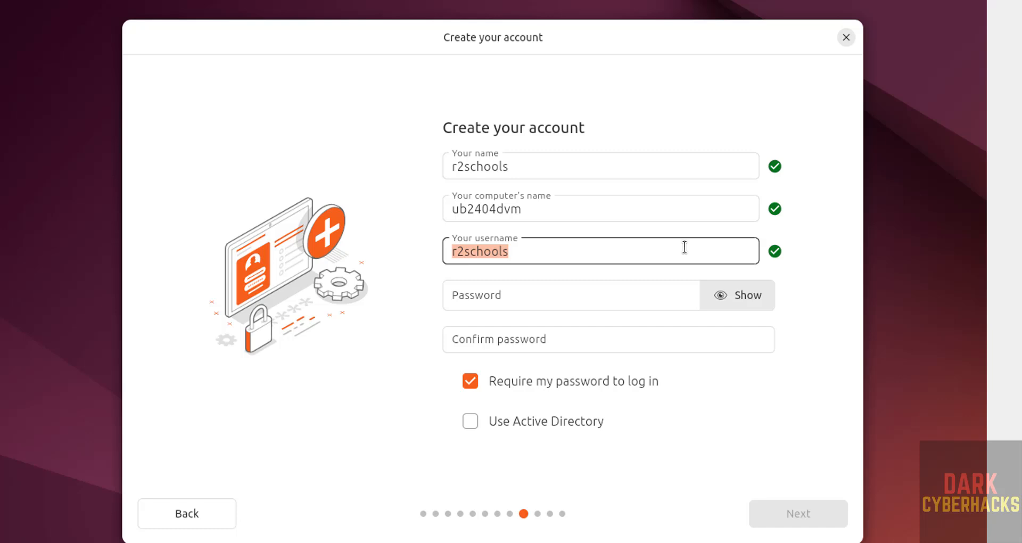
- Enter and confirm the account password, then continue to the timezone page
left_click(582, 295)
type("12345")
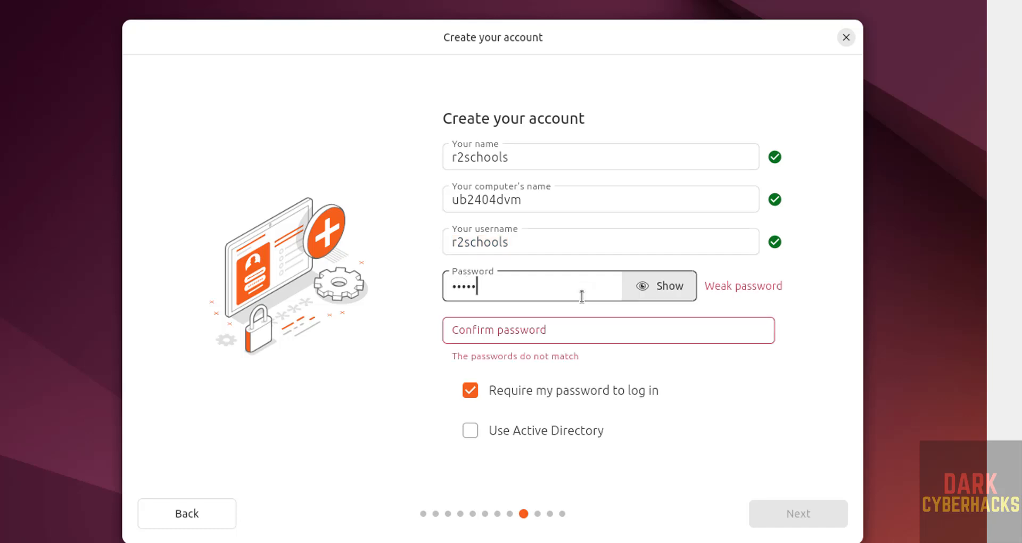
type("6789")
key("Tab")
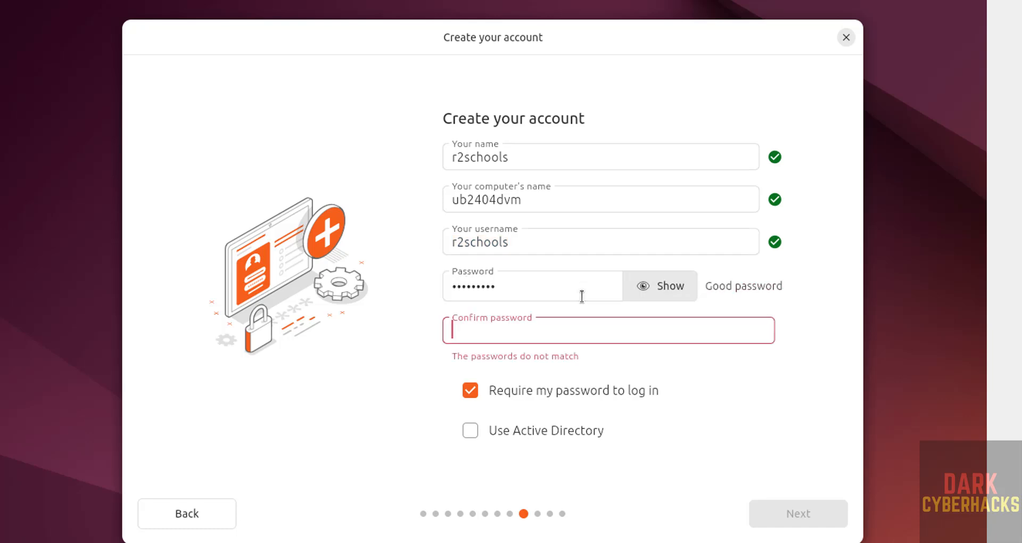
type("123456789")
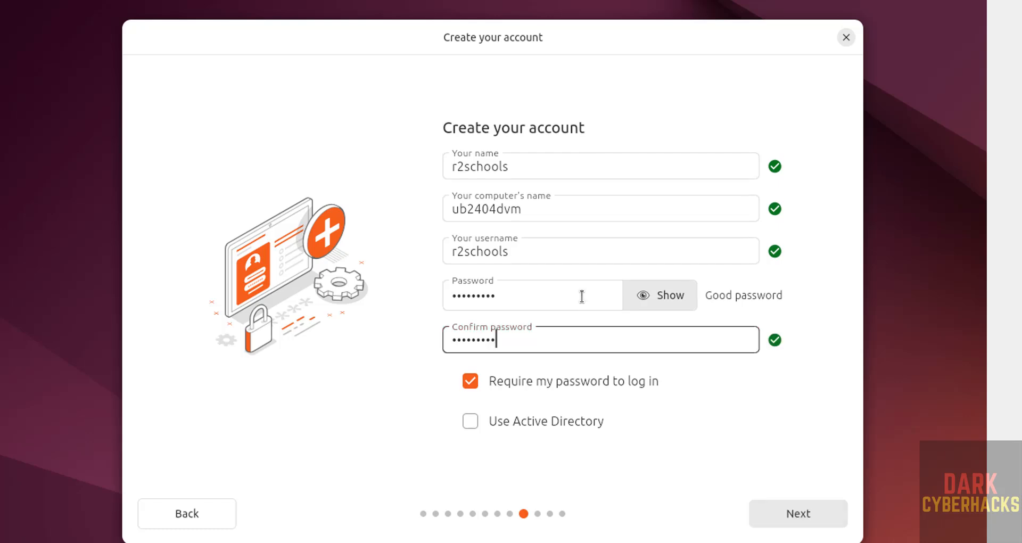
left_click(795, 514)
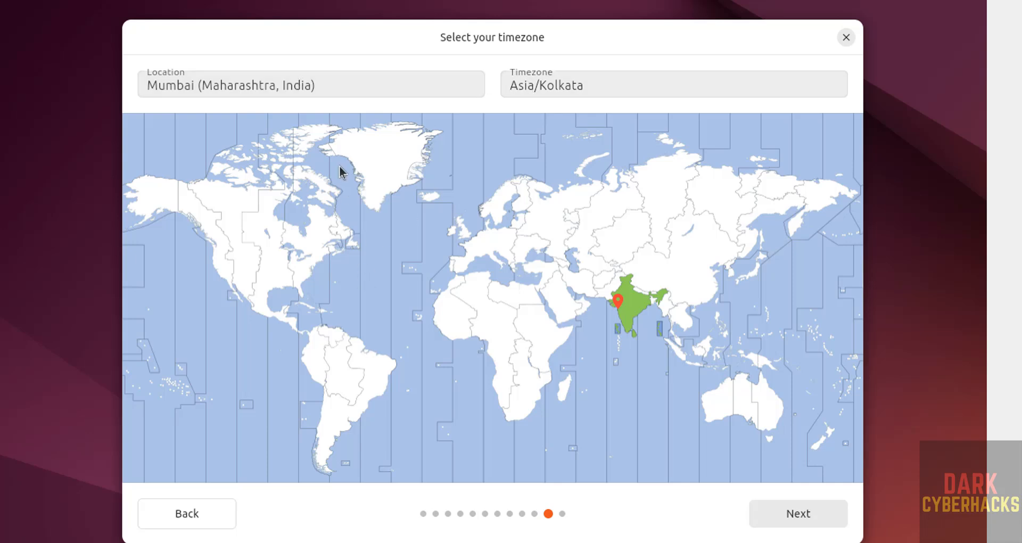
- Keep the Mumbai (Asia/Kolkata) timezone, review the choices, and install Ubuntu 24.04.1 LTS
left_click(371, 76)
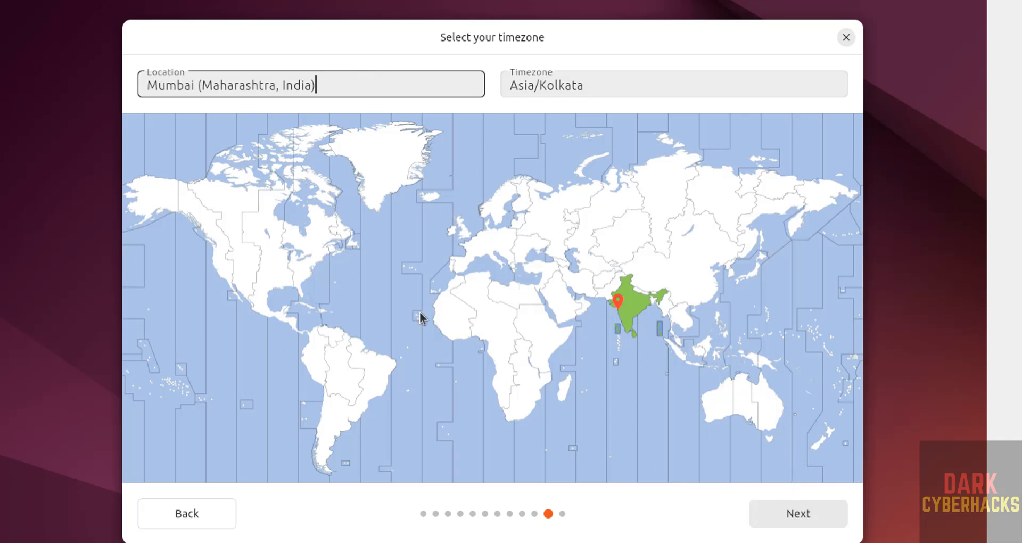
left_click(827, 509)
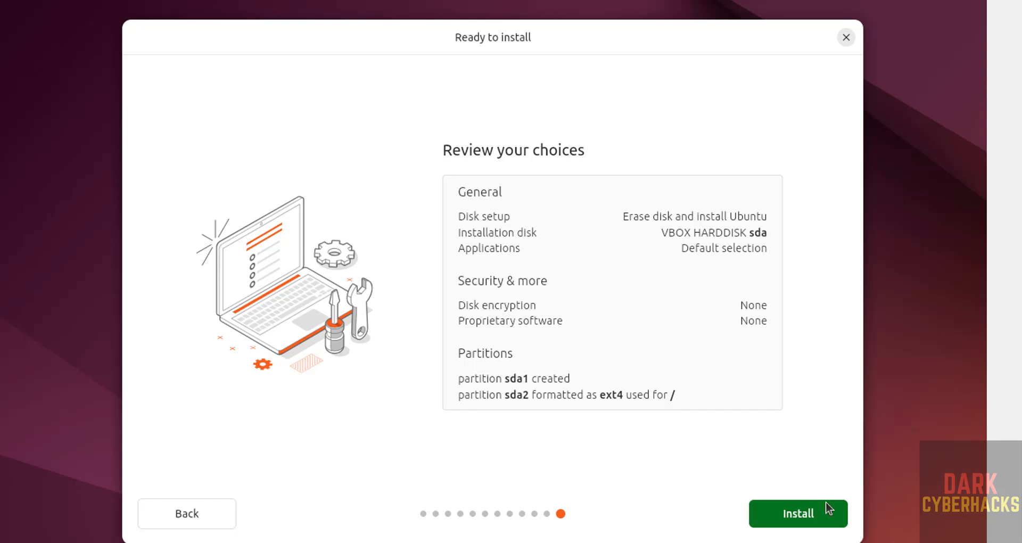
left_click(804, 518)
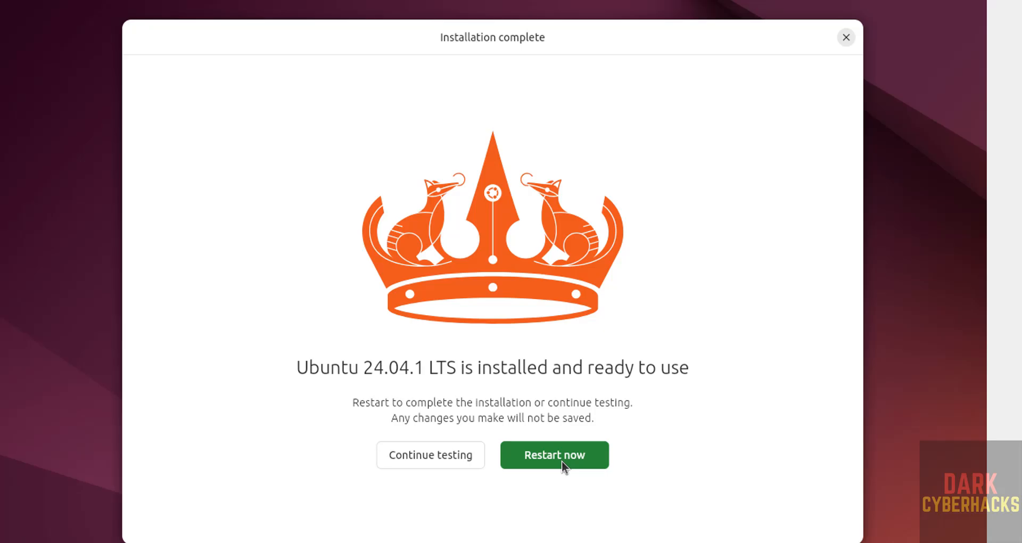
- Restart the VM into the installed Ubuntu with the installation ISO removed from the optical drive
left_click(561, 461)
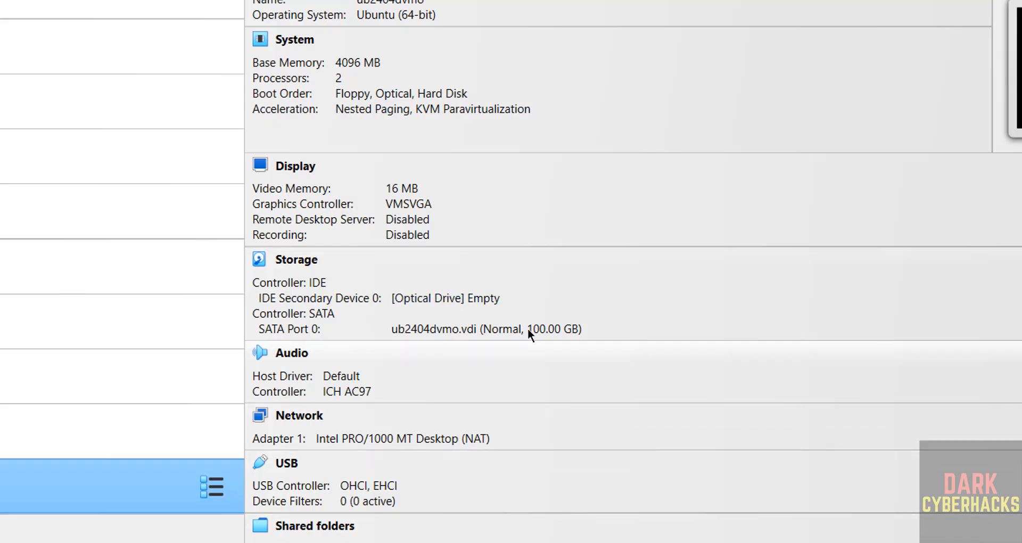
left_click(450, 301)
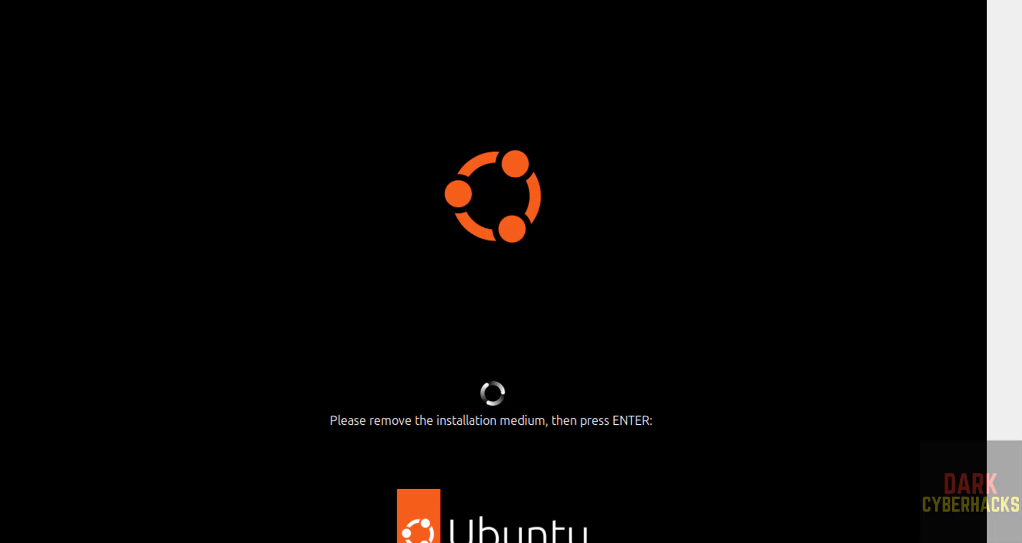
key("Return")
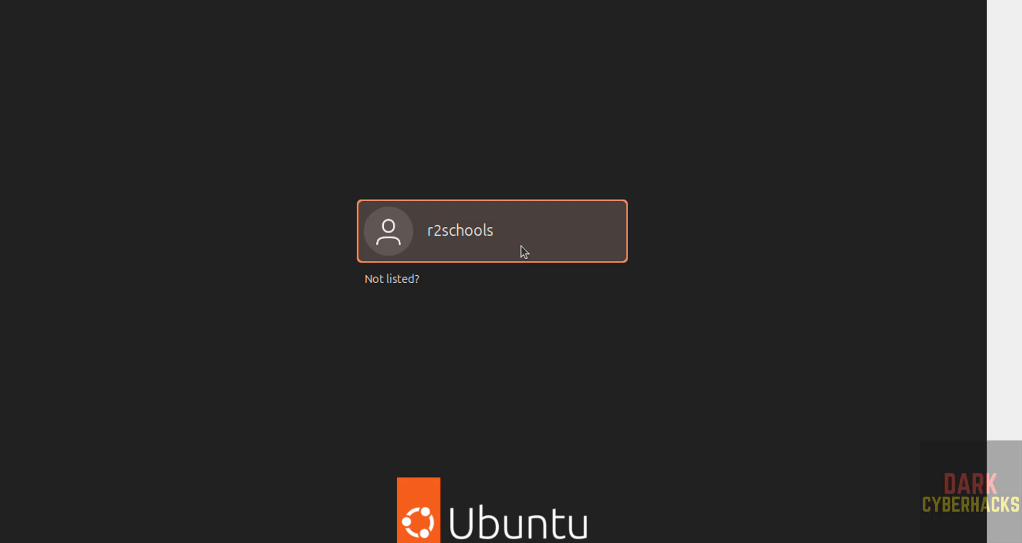
- Log into the user account with its password
left_click(520, 251)
type("•••••")
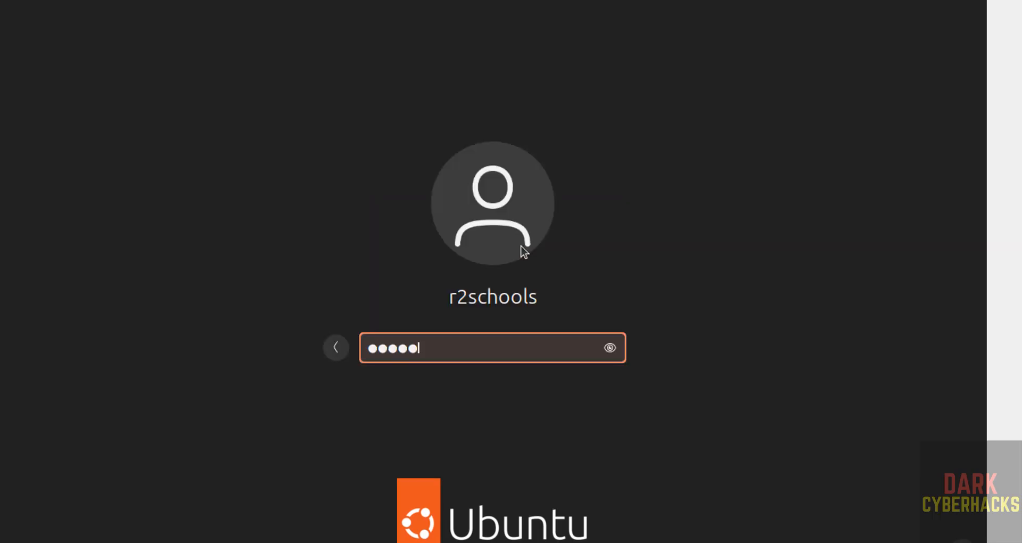
type("••••")
key("Return")
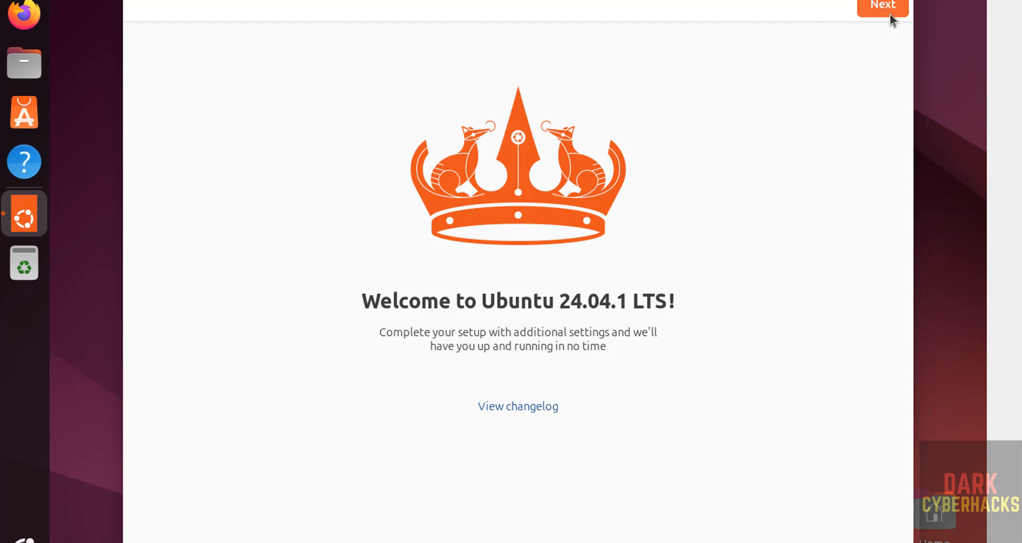
- Finish the welcome pages with Ubuntu Pro skipped and 'No, don't share system data', then show all apps
left_click(889, 14)
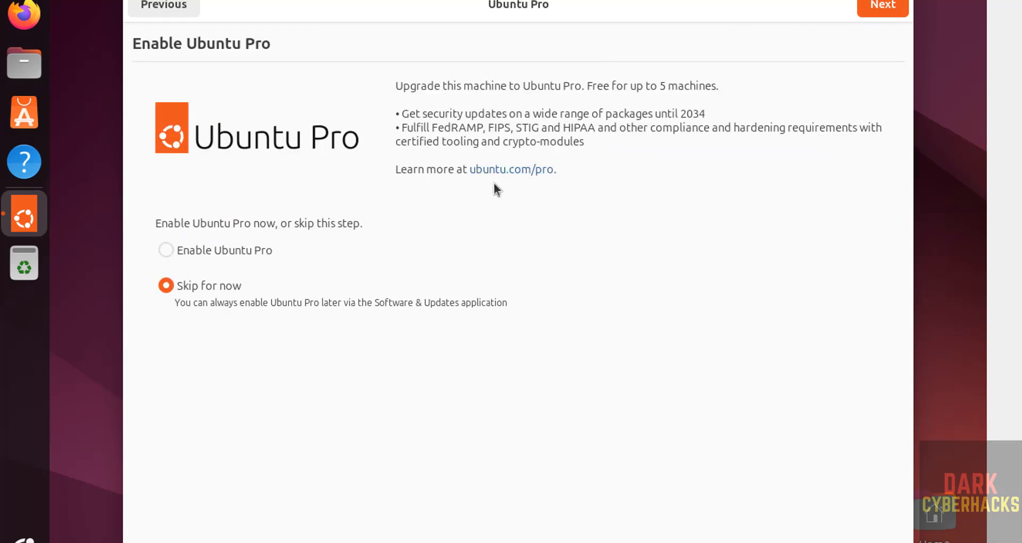
left_click(863, 11)
left_click(431, 434)
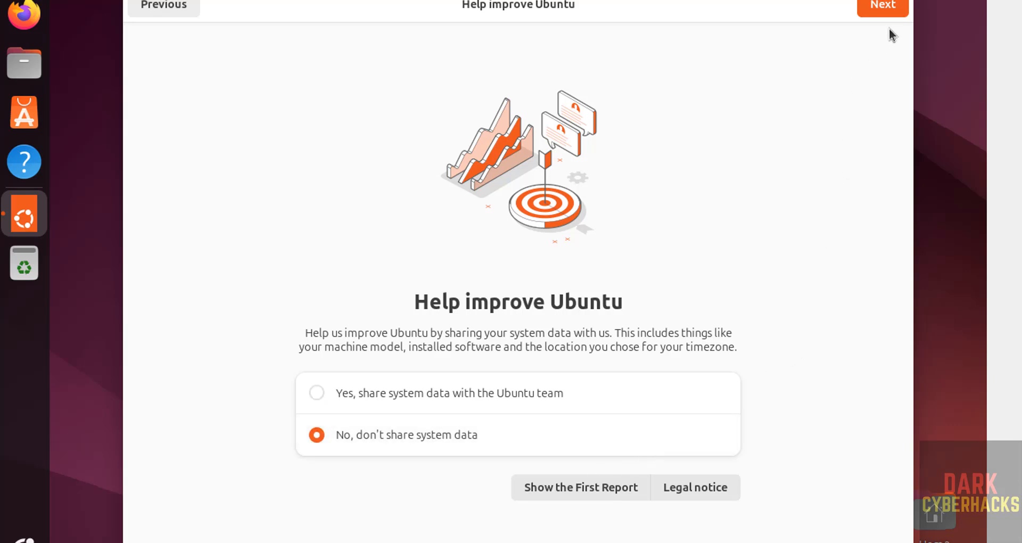
left_click(886, 9)
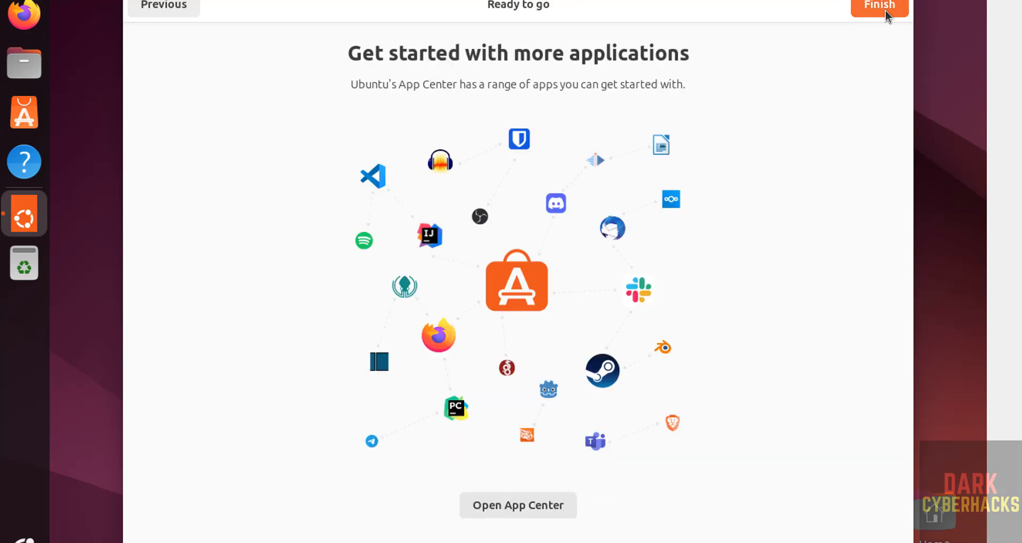
left_click(886, 11)
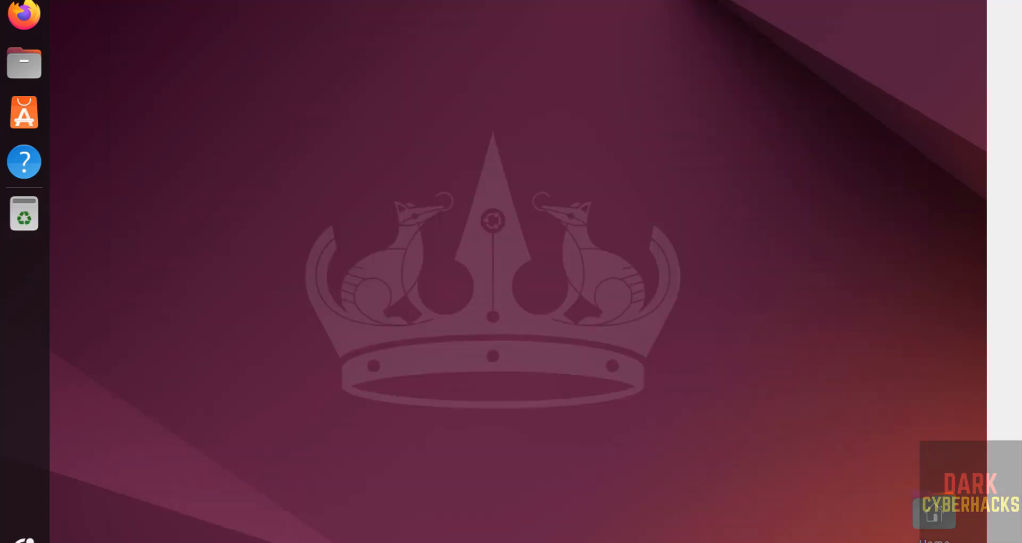
left_click(24, 537)
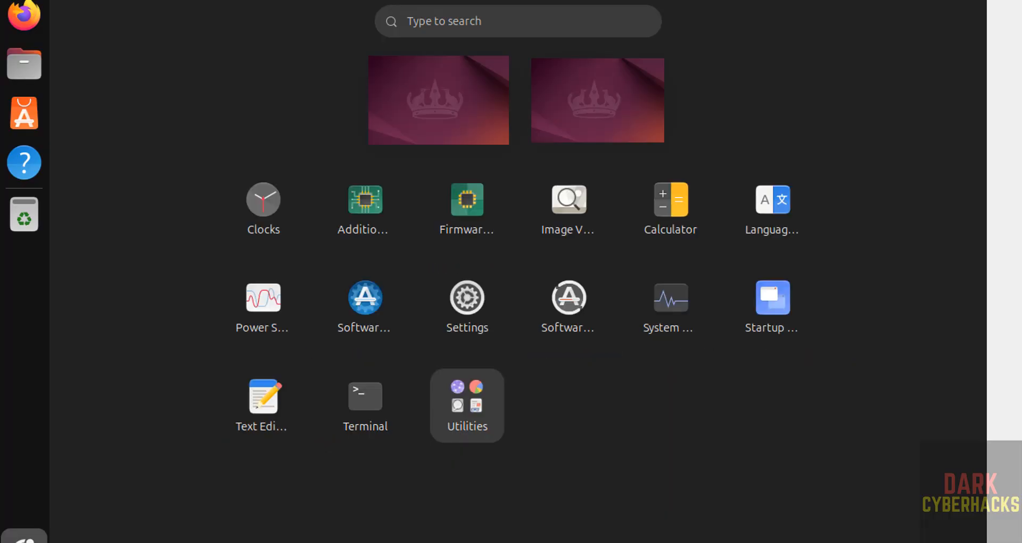
- In a Terminal, run 'more /etc/os-release' to display the Ubuntu release details
left_click(354, 426)
type("more")
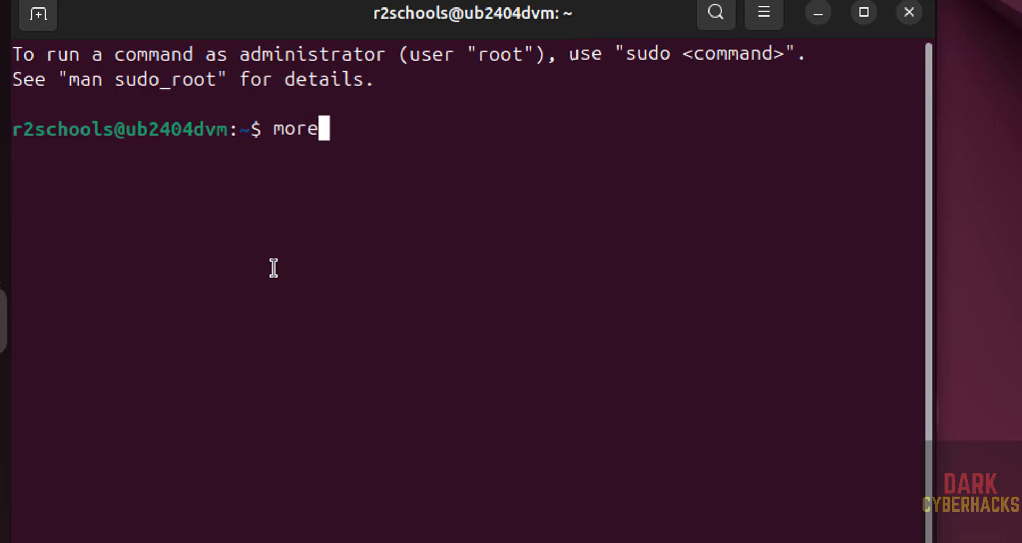
type(" /etc/os-r")
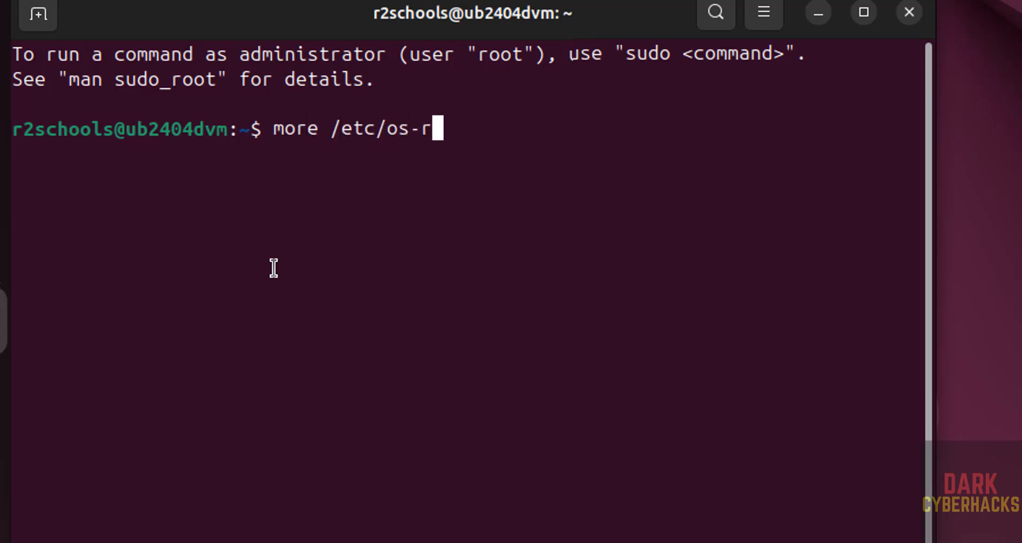
key("Tab")
key("Return")
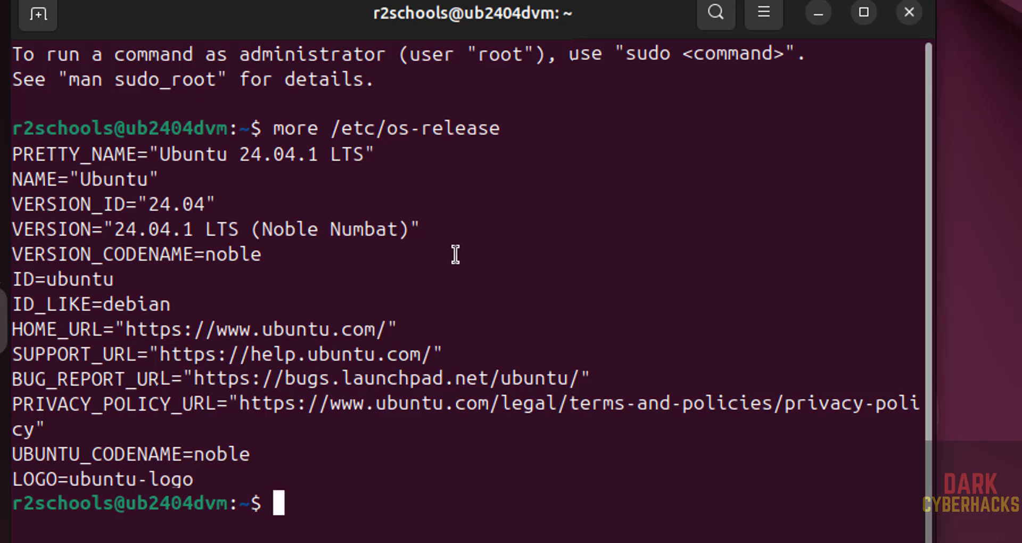
- Run 'sudo apt update && sudo apt upgrade', authenticate, and confirm the upgrade with y
type("sudo apt ")
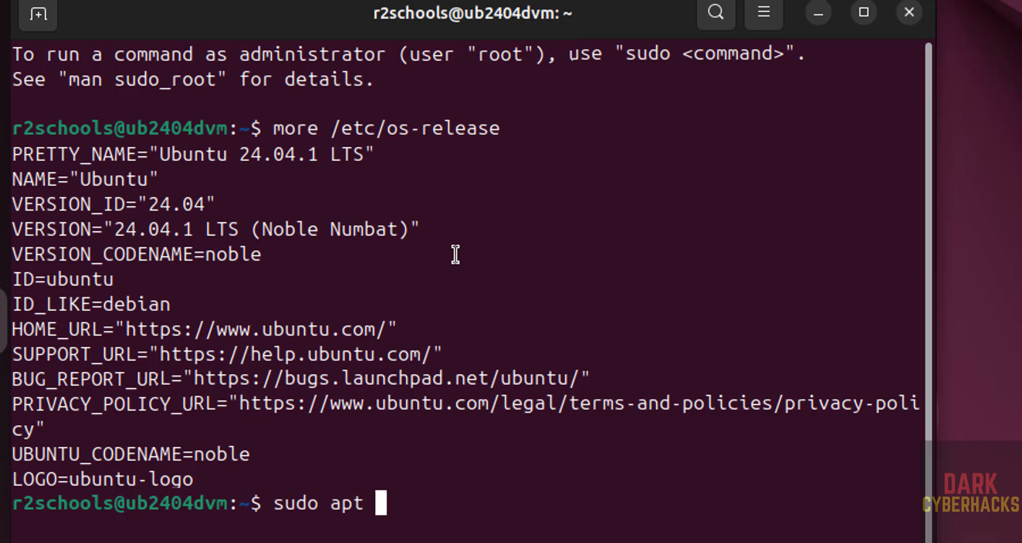
type("update ")
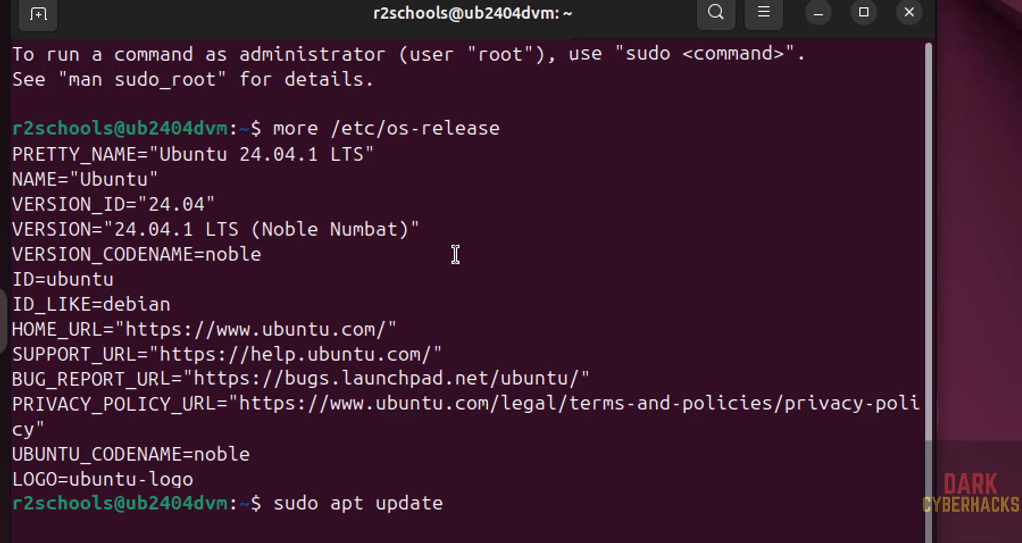
type("&& sudo ")
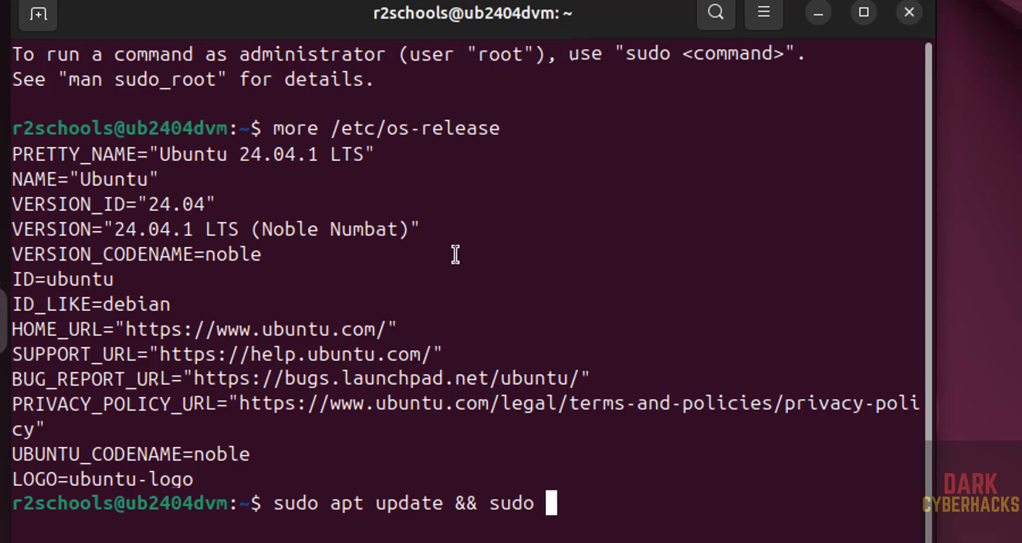
type("apt upgrade")
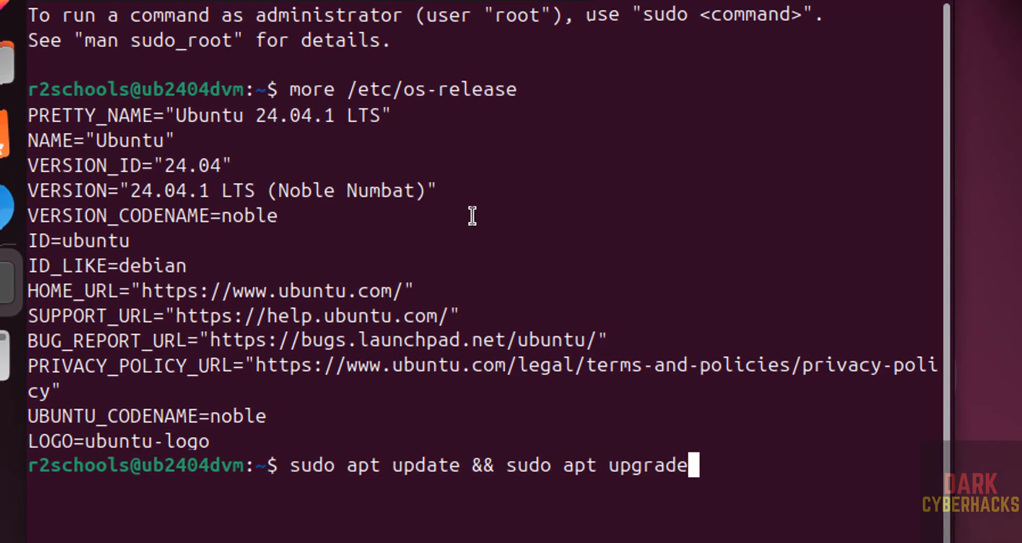
key("Return")
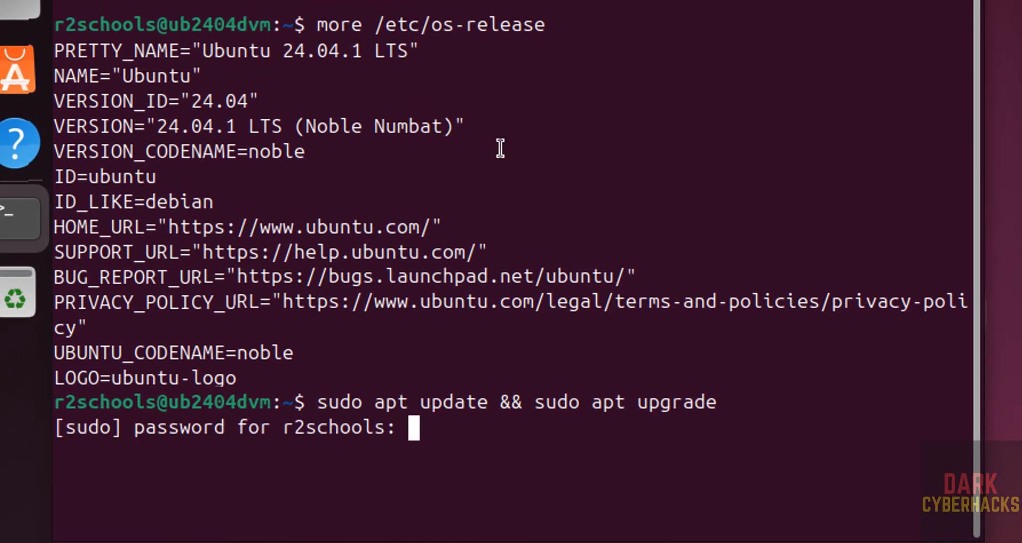
key("Return")
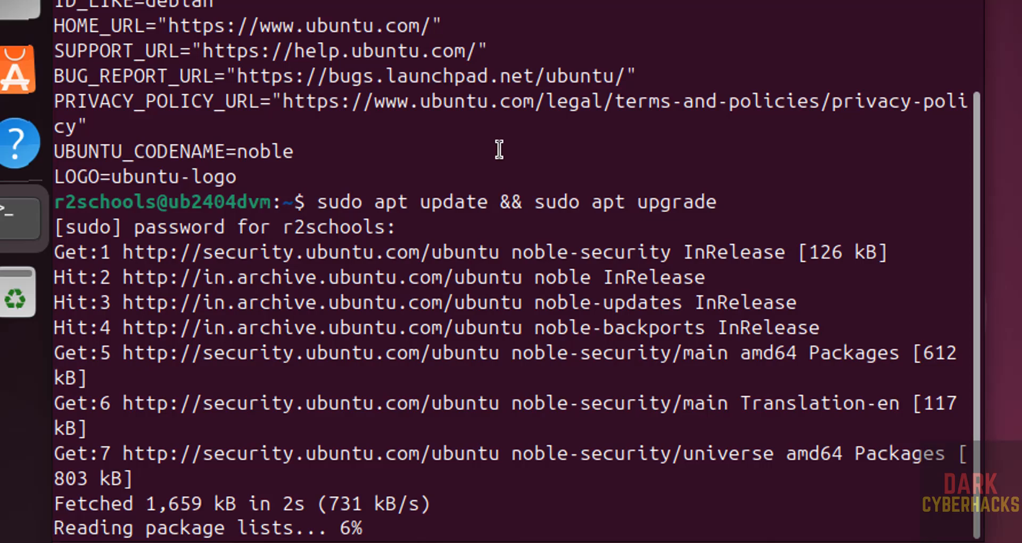
type("y")
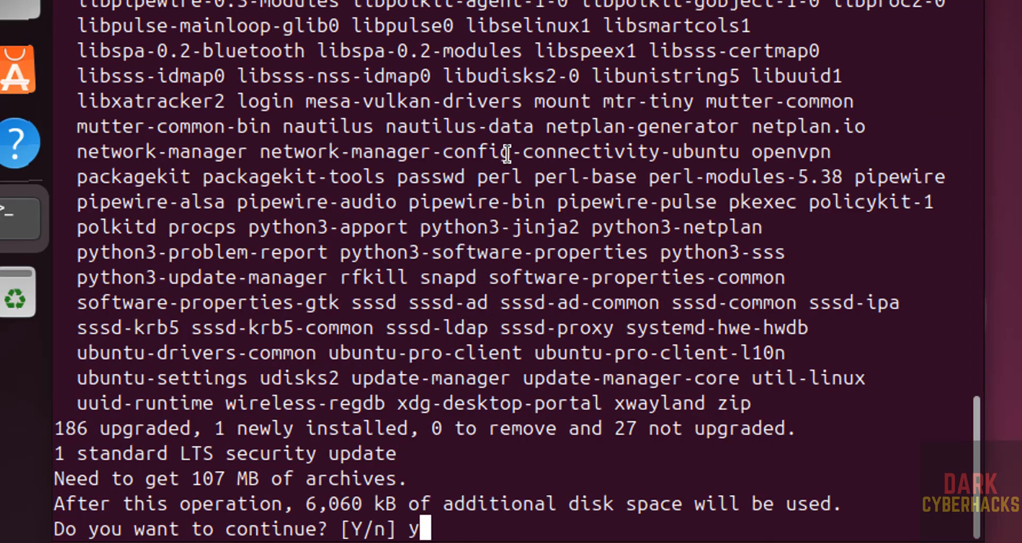
key("Return")
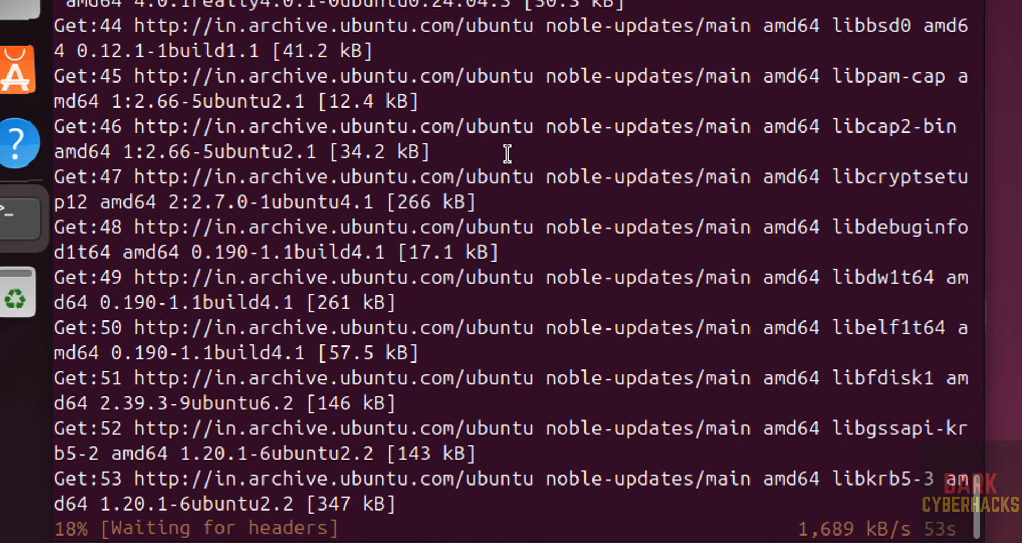